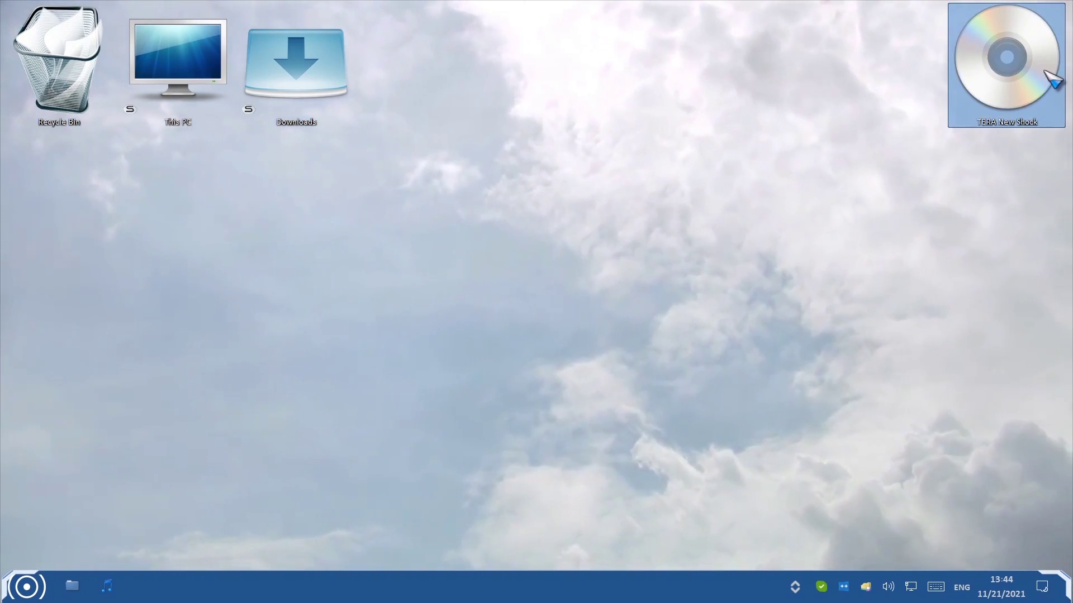
# Move the TERA New Shock archive to the desktop's left side and extract it there with WinRAR
pyautogui.moveTo(1053, 81)
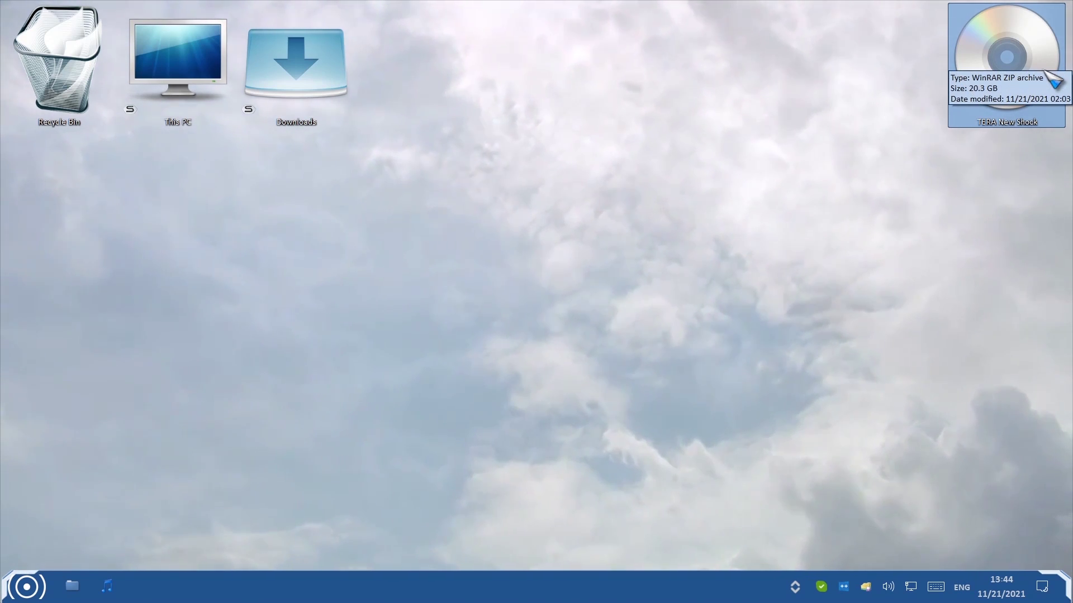
pyautogui.moveTo(1053, 81); pyautogui.dragTo(108, 224)
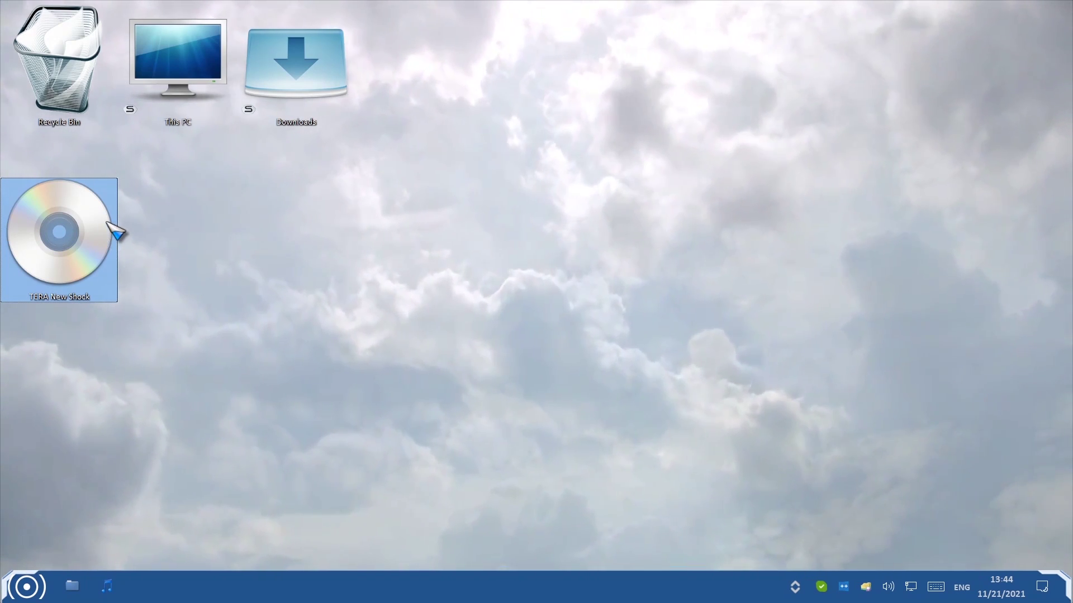
pyautogui.rightClick(100, 224)
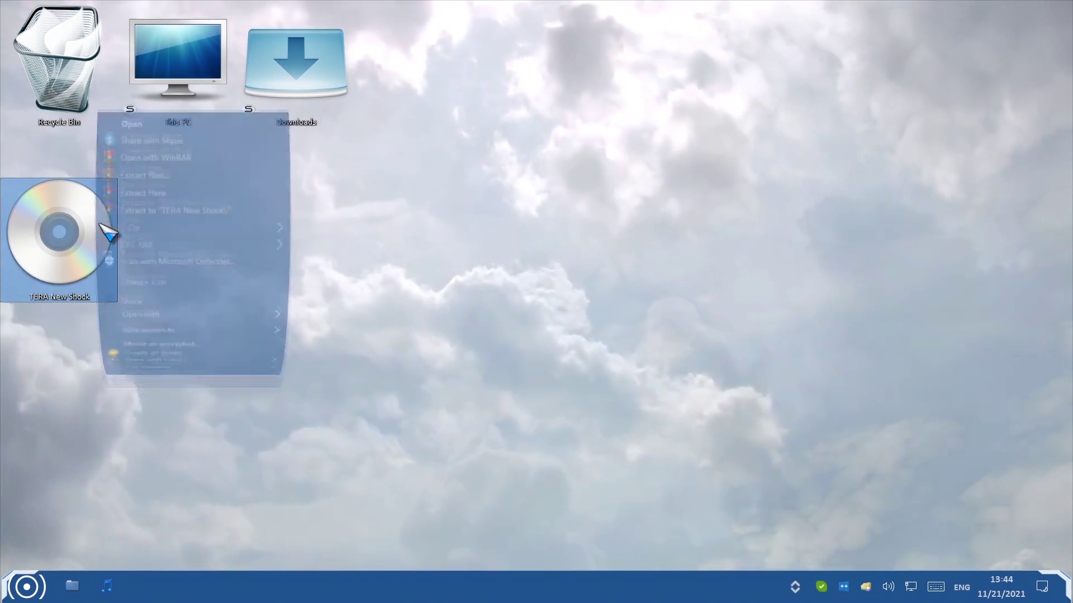
pyautogui.click(217, 189)
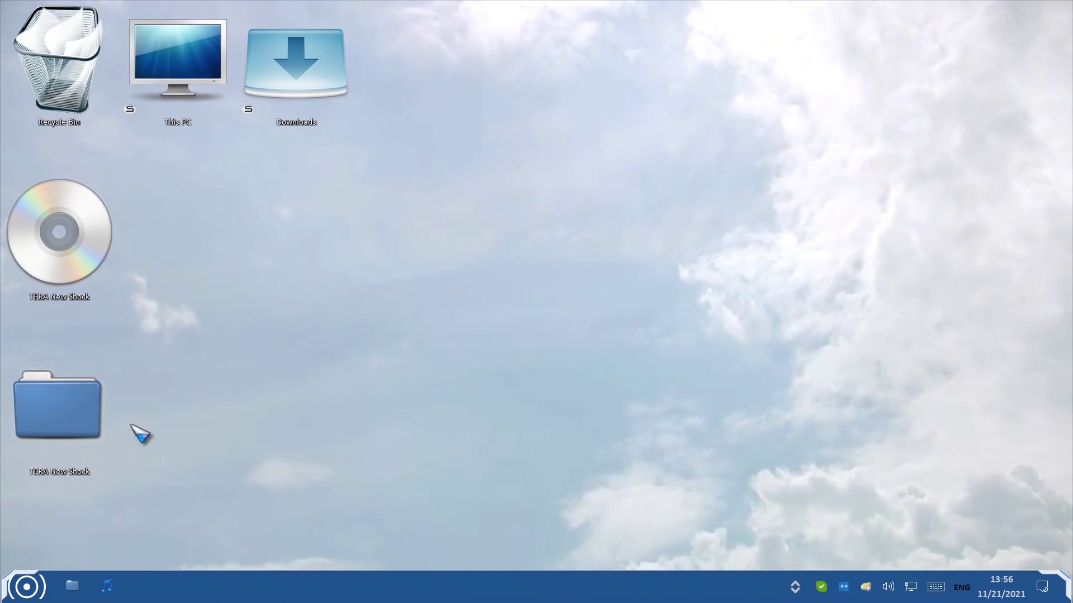
# Open the extracted TERA New Shock folder and its Initial Setup subfolder, selecting the 1. Java installer
pyautogui.moveTo(84, 420)
pyautogui.click(88, 271)
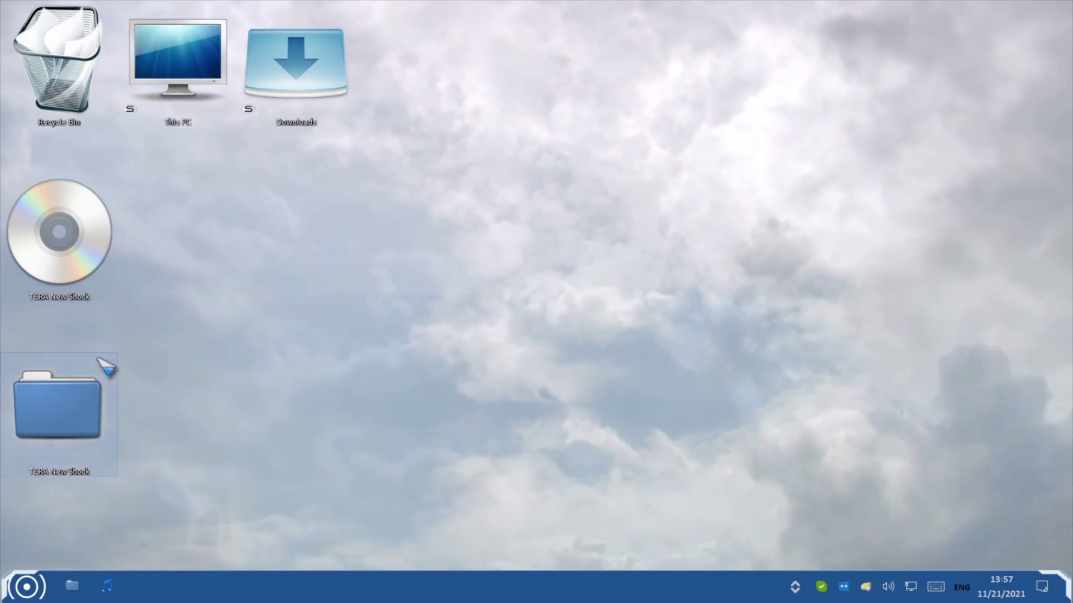
pyautogui.moveTo(100, 400)
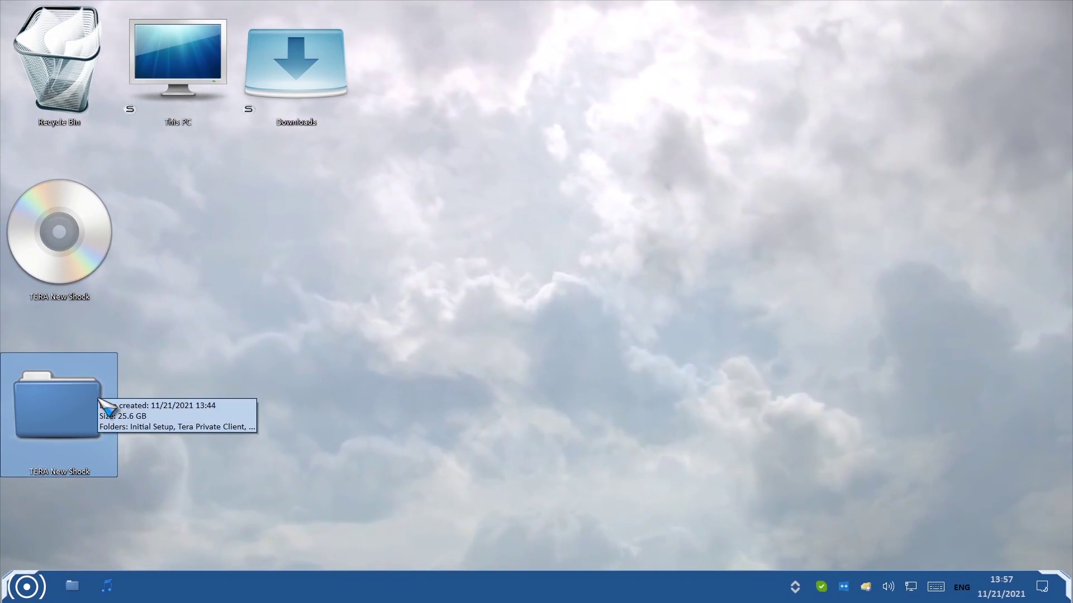
pyautogui.doubleClick(101, 401)
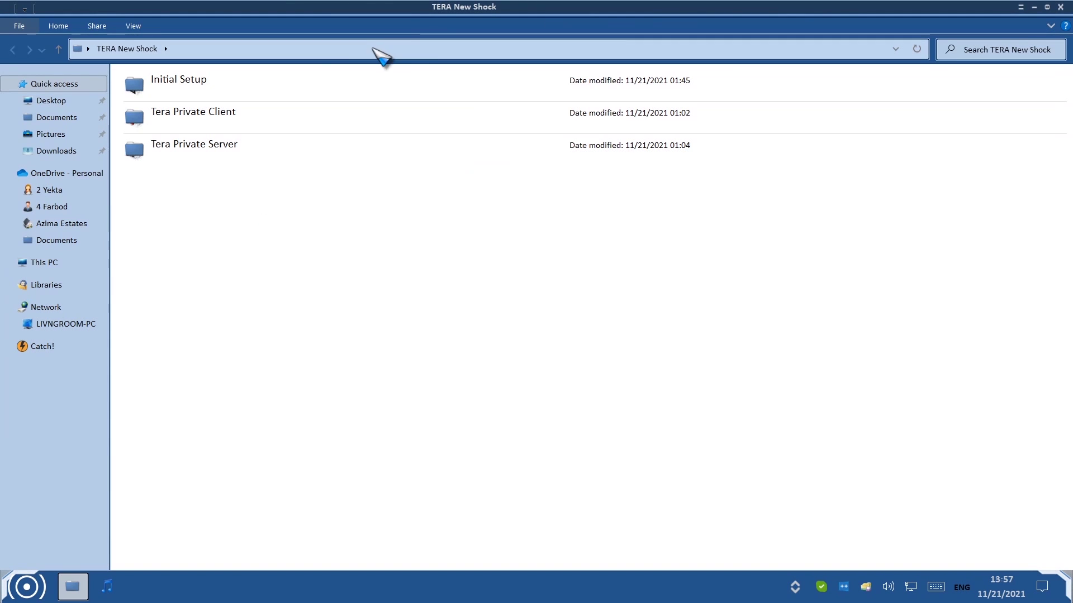
pyautogui.doubleClick(264, 88)
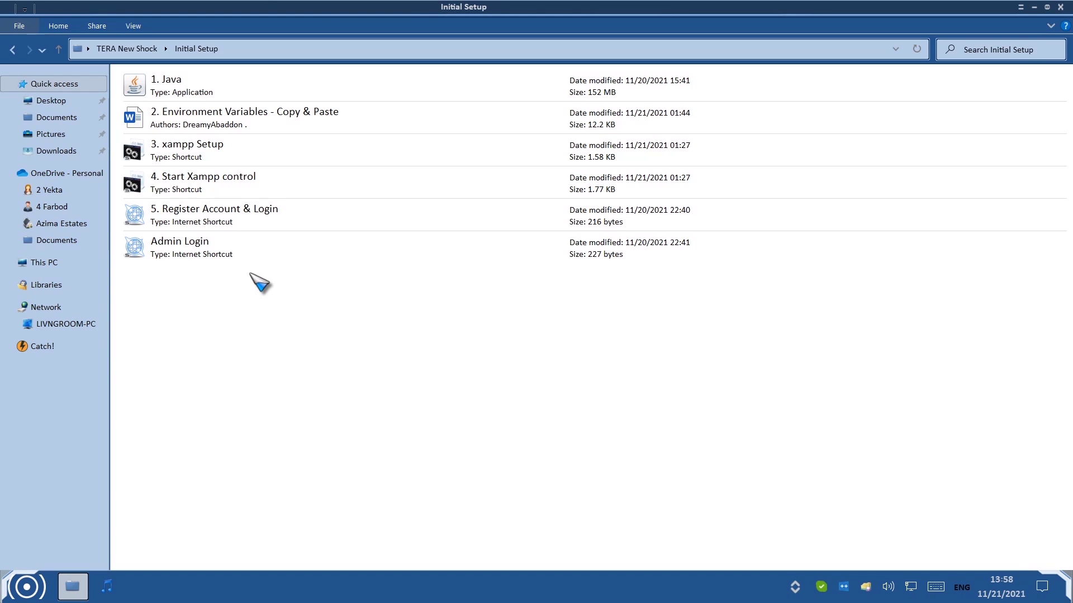
pyautogui.click(234, 97)
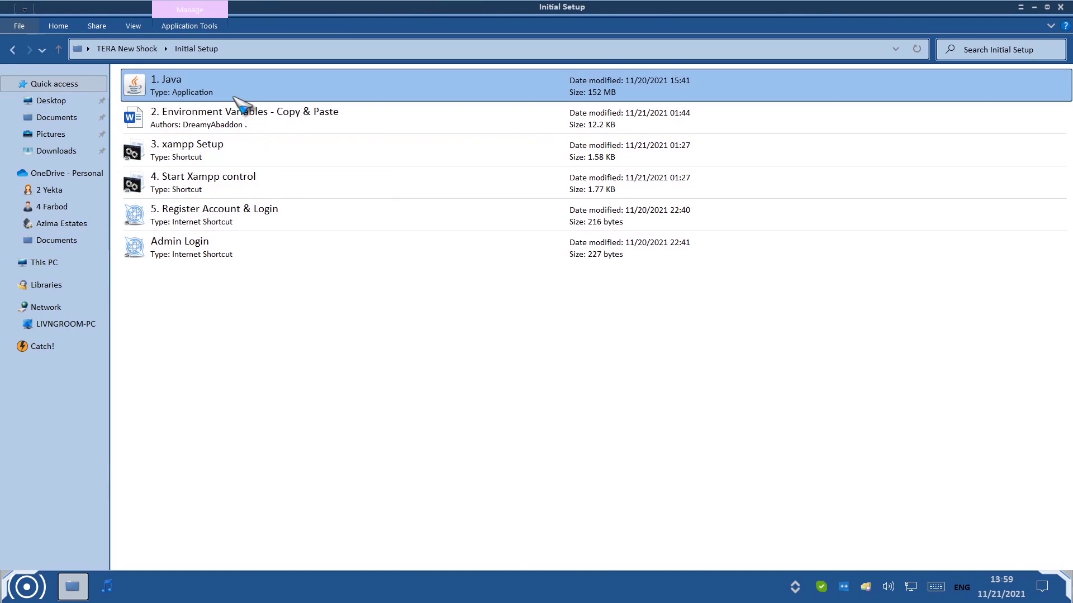
# Install JDK 17.0.1 (64-bit) to the default C:\Program Files\Java\jdk-17.0.1 folder
pyautogui.doubleClick(234, 98)
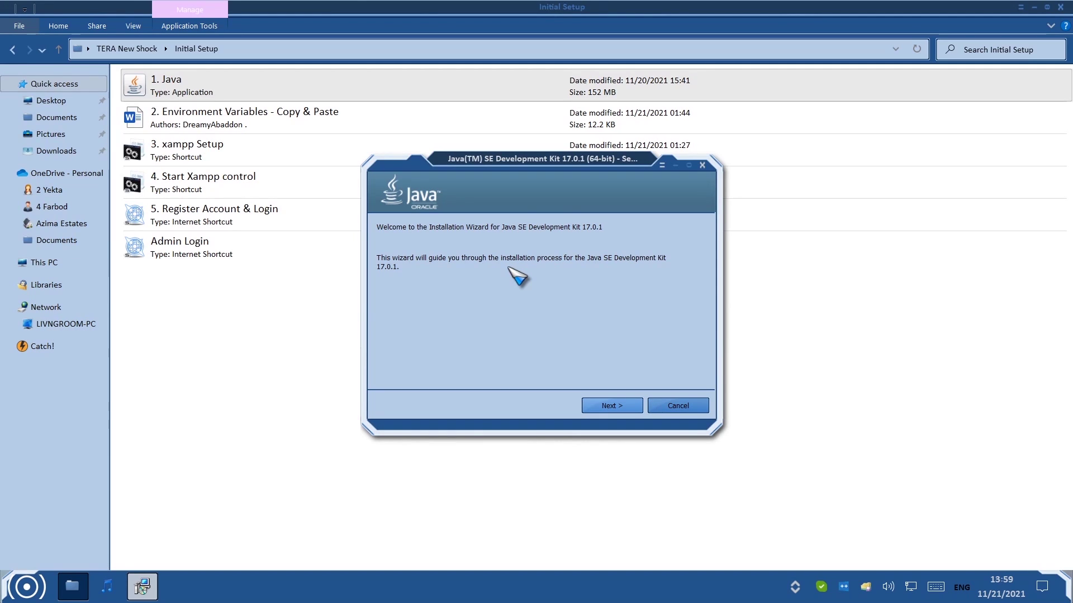
pyautogui.click(622, 412)
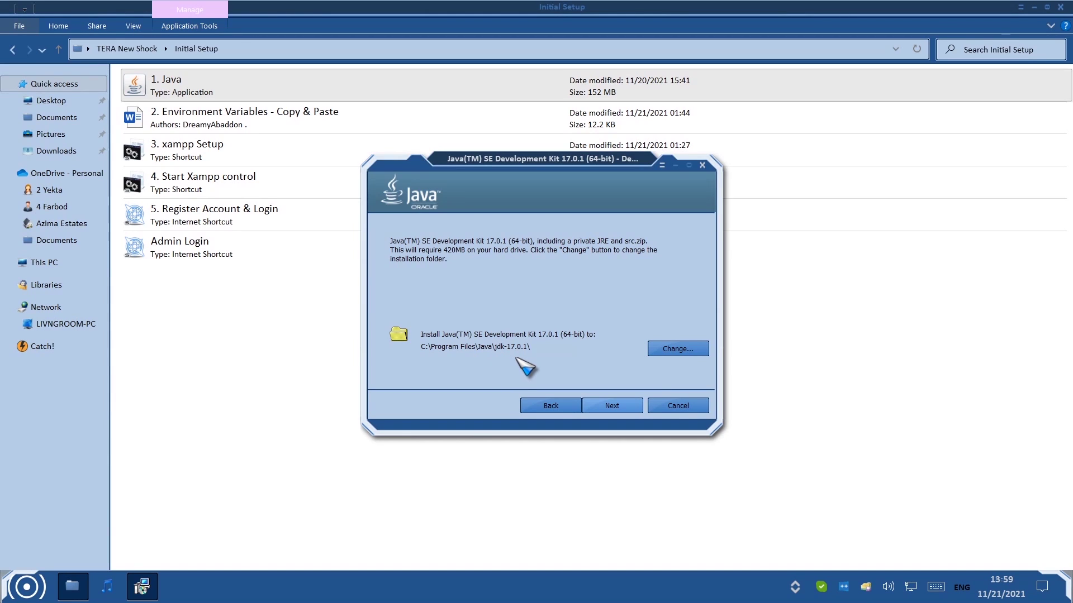
pyautogui.click(613, 406)
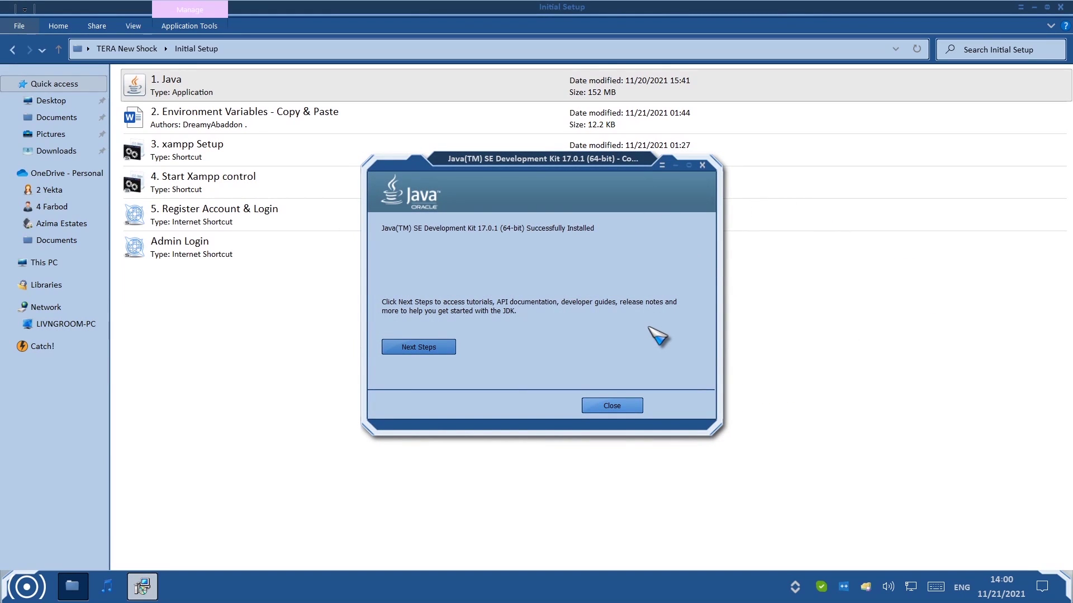
pyautogui.click(612, 406)
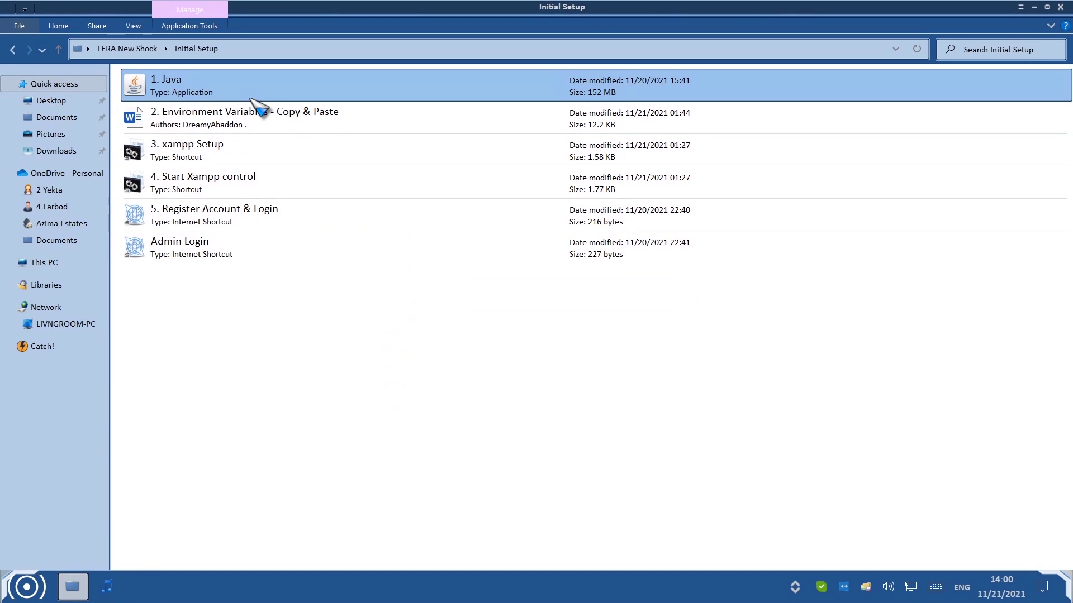
# Open the 2. Environment Variables - Copy & Paste document and copy JAVA_HOME from it
pyautogui.click(338, 129)
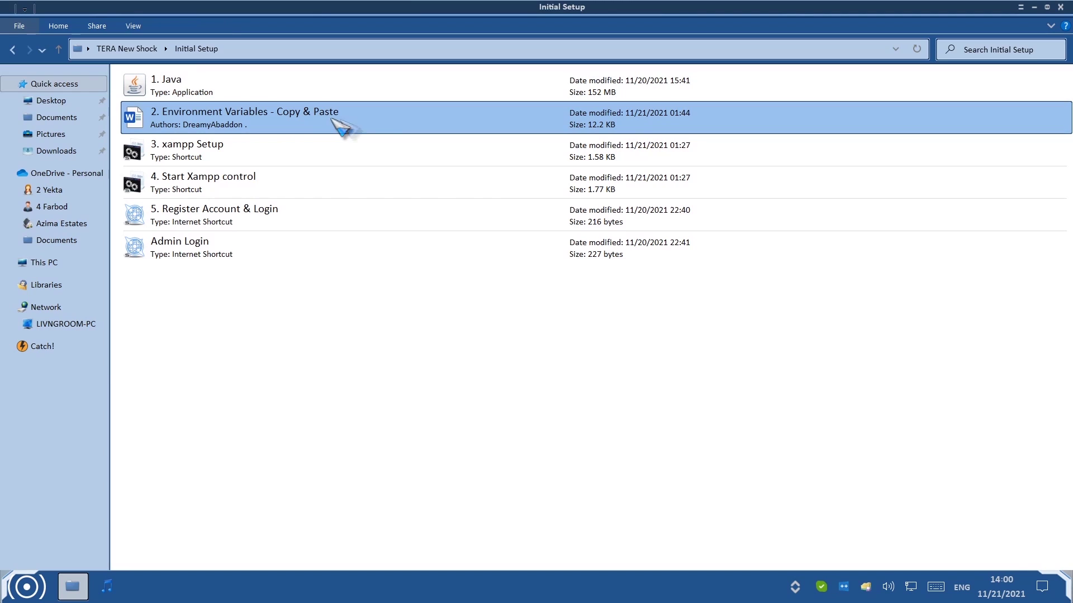
pyautogui.doubleClick(380, 125)
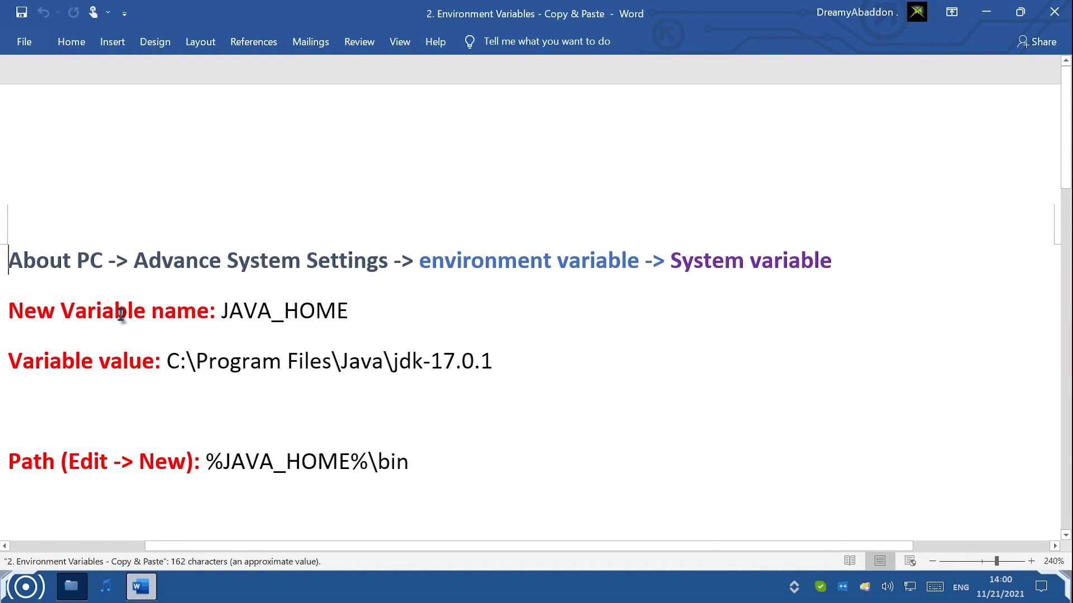
pyautogui.moveTo(221, 309); pyautogui.dragTo(335, 312)
pyautogui.rightClick(326, 308)
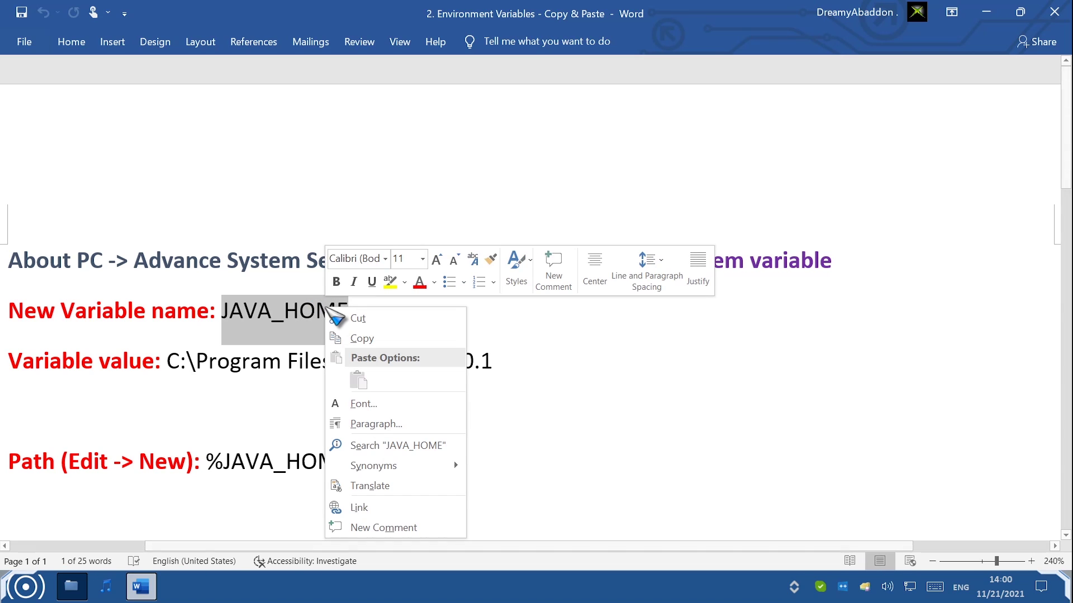
pyautogui.click(385, 342)
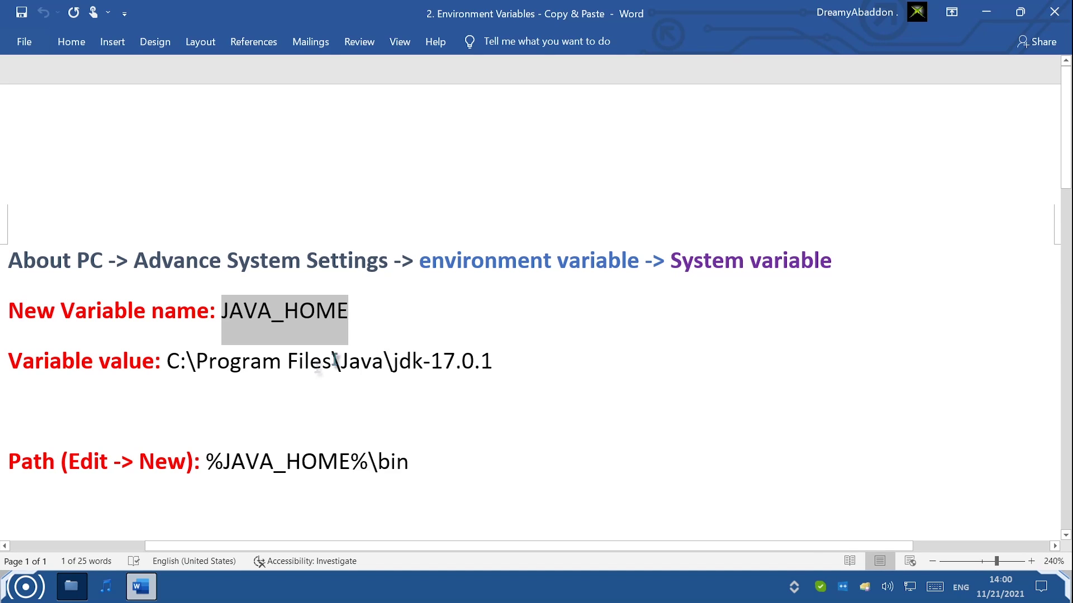
# Open Advanced system settings from Settings > System > About, then close Settings
pyautogui.click(34, 574)
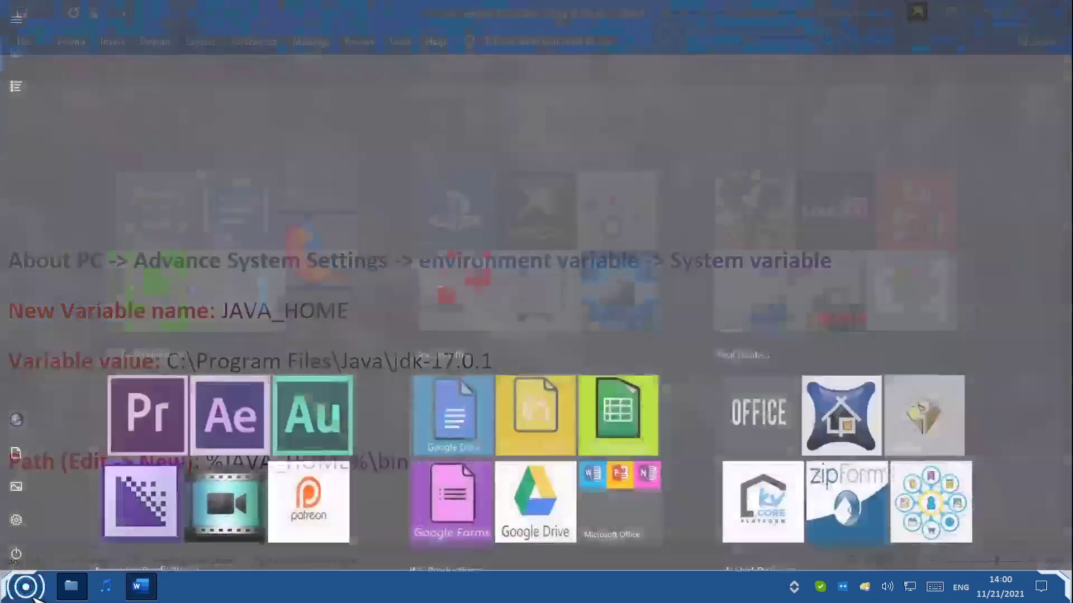
pyautogui.click(22, 520)
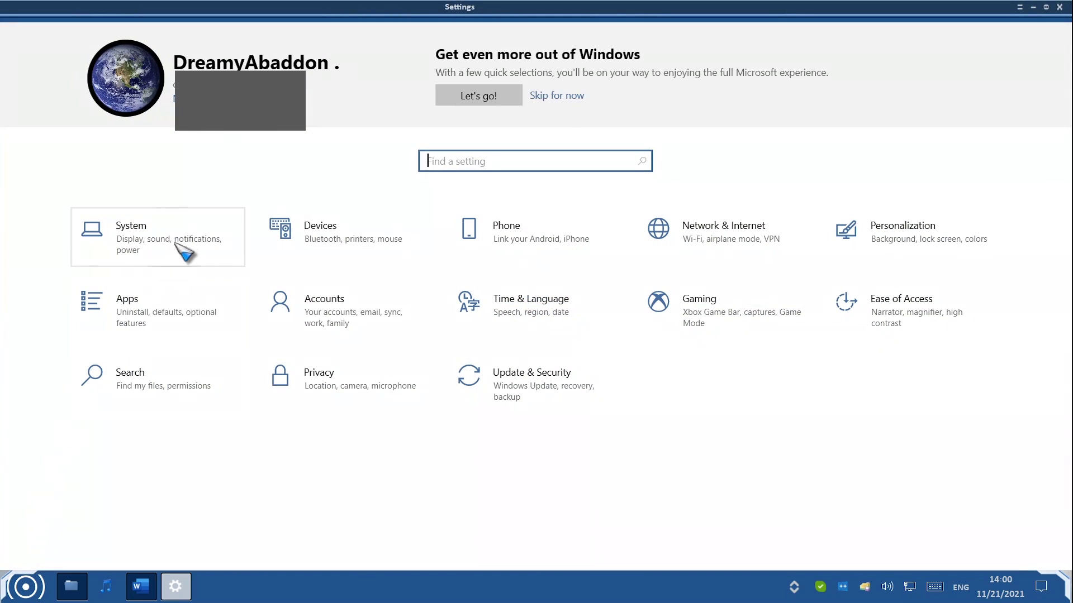
pyautogui.click(182, 241)
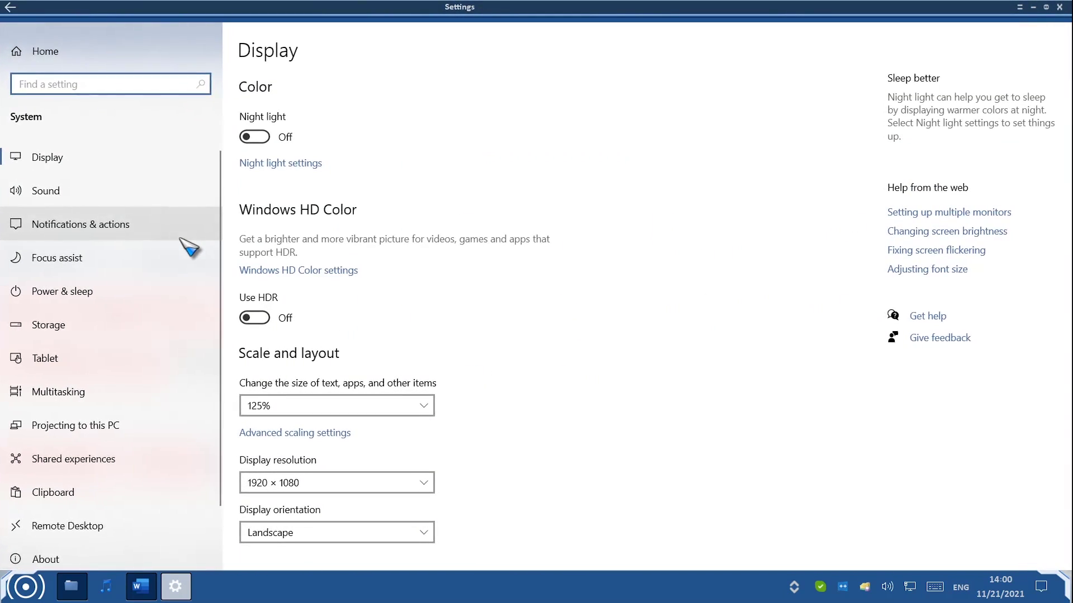
pyautogui.scroll(-2, 155, 391)
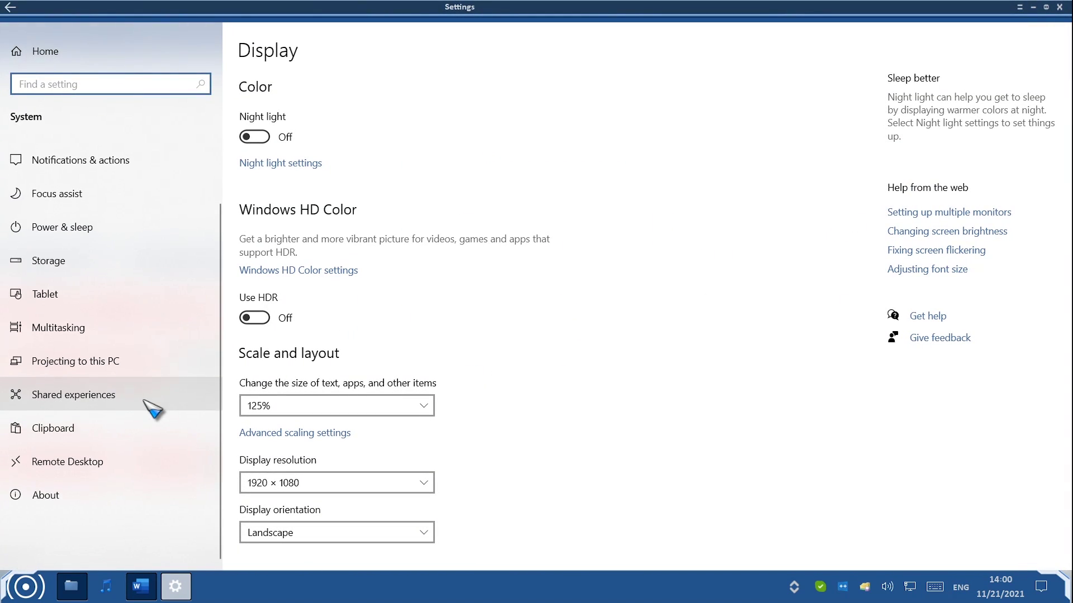
pyautogui.click(92, 489)
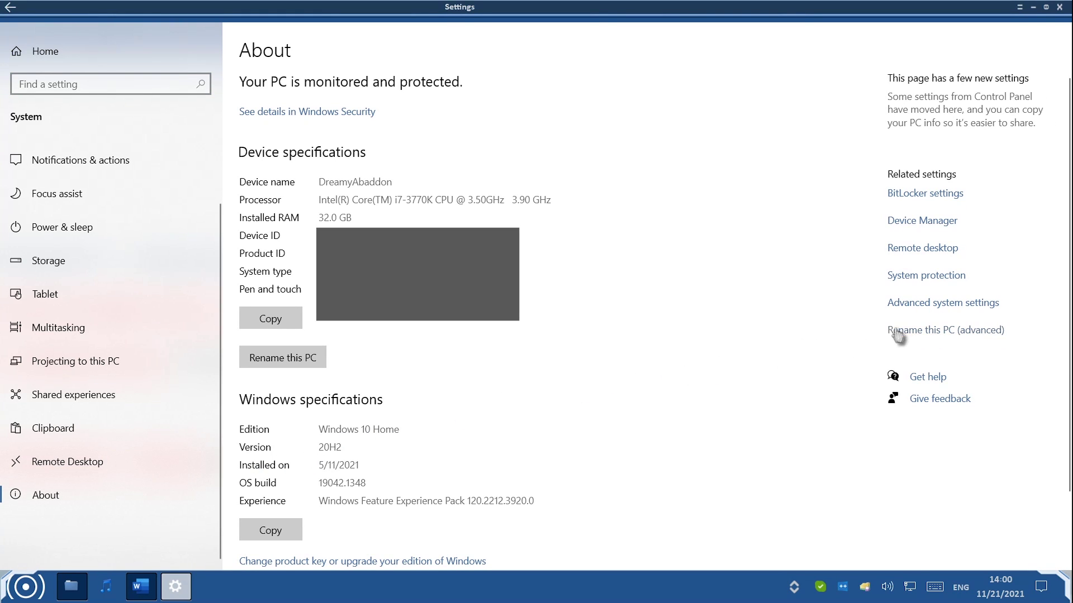
pyautogui.click(995, 307)
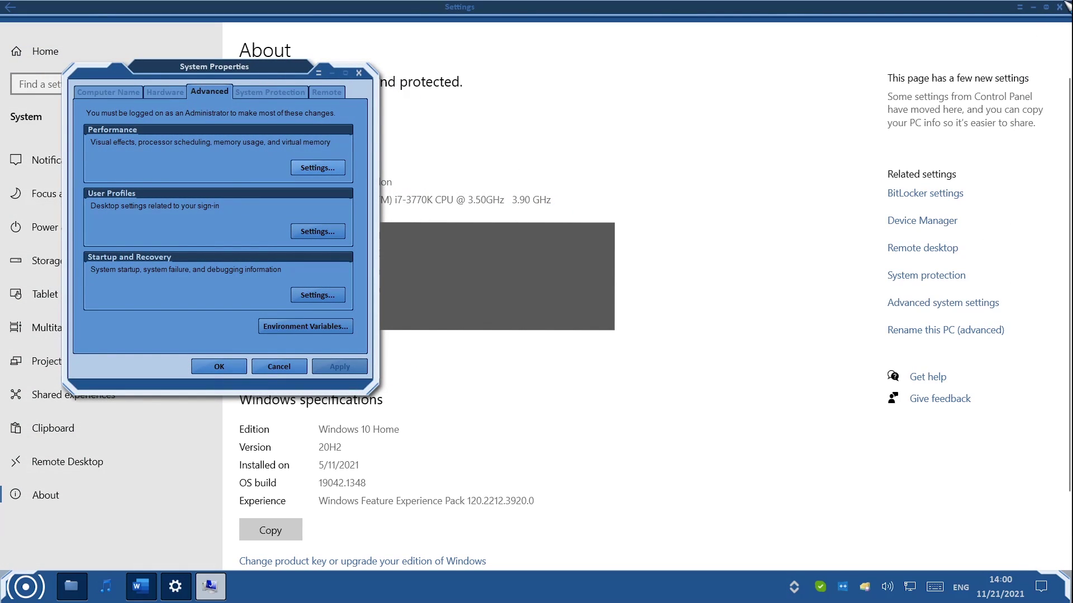
pyautogui.click(1060, 7)
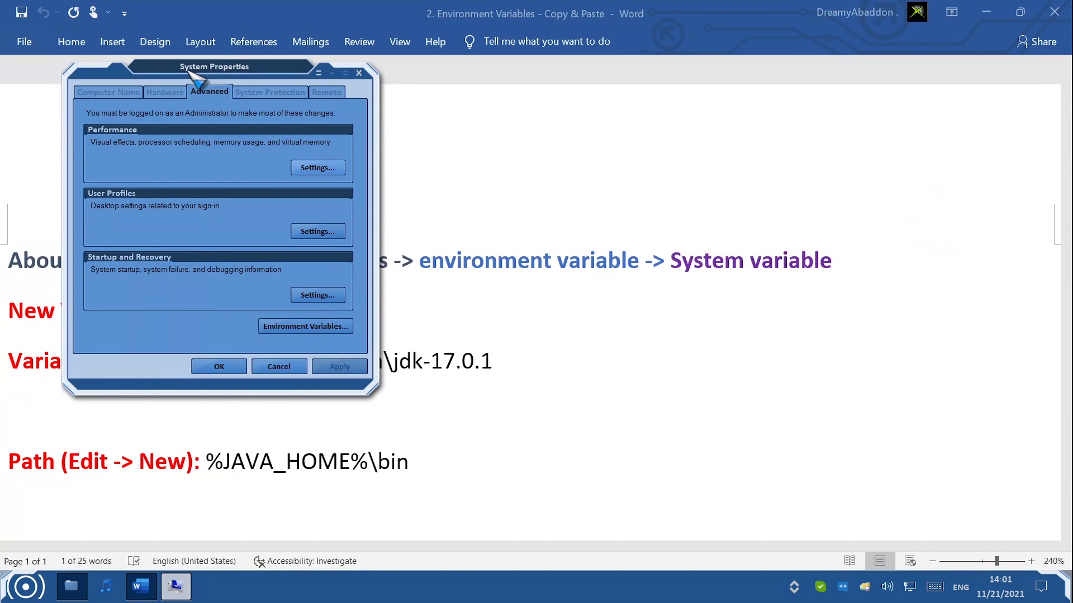
# Arrange System Properties beside the Word notes and select JAVA_HOME in the notes
pyautogui.moveTo(190, 73); pyautogui.dragTo(754, 120)
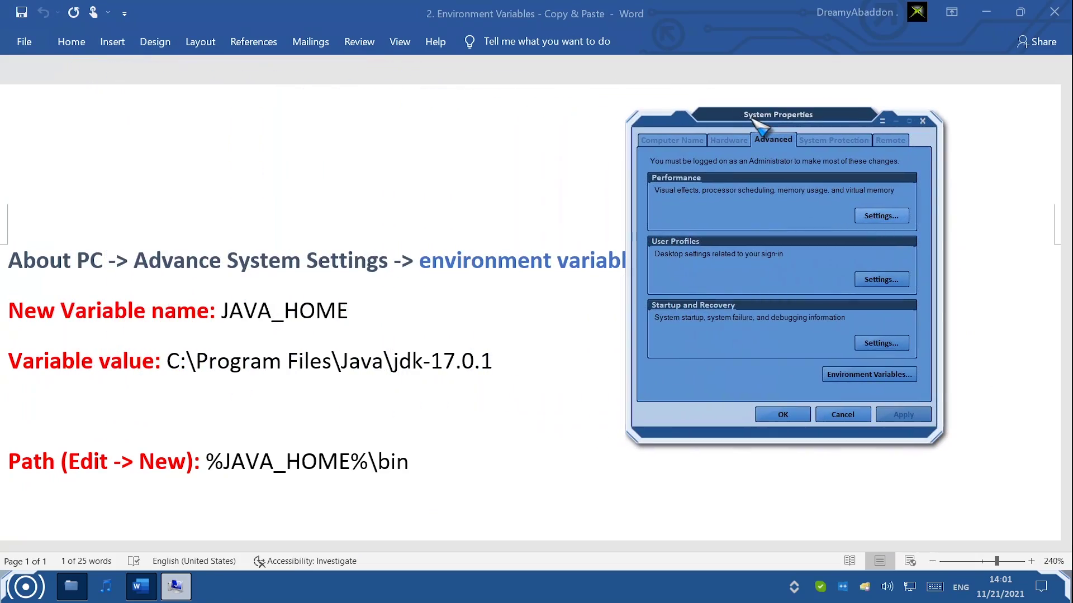
pyautogui.moveTo(788, 17); pyautogui.dragTo(1, 296)
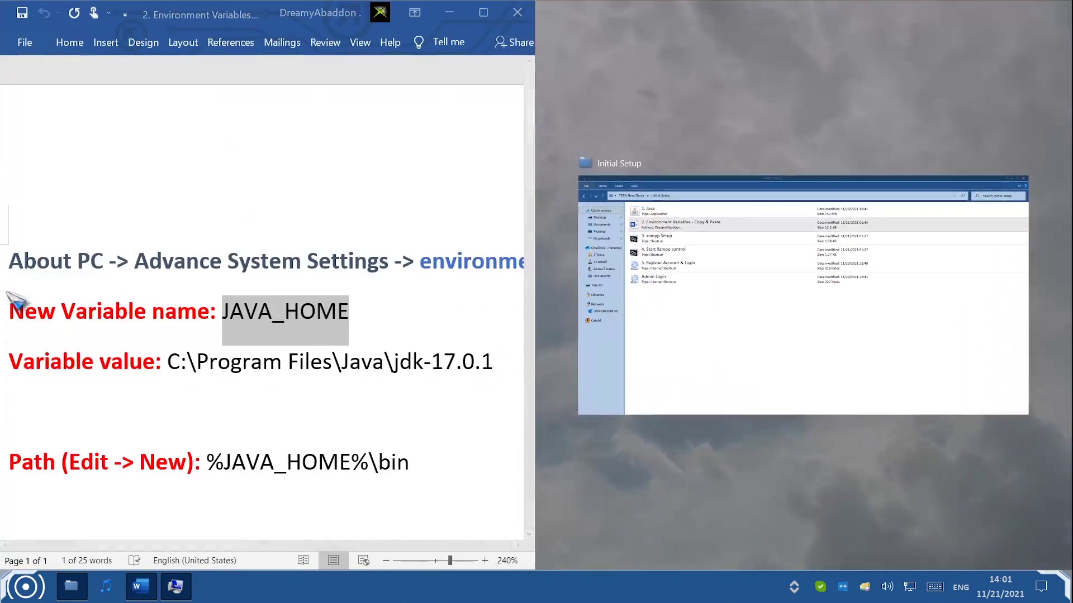
pyautogui.click(659, 274)
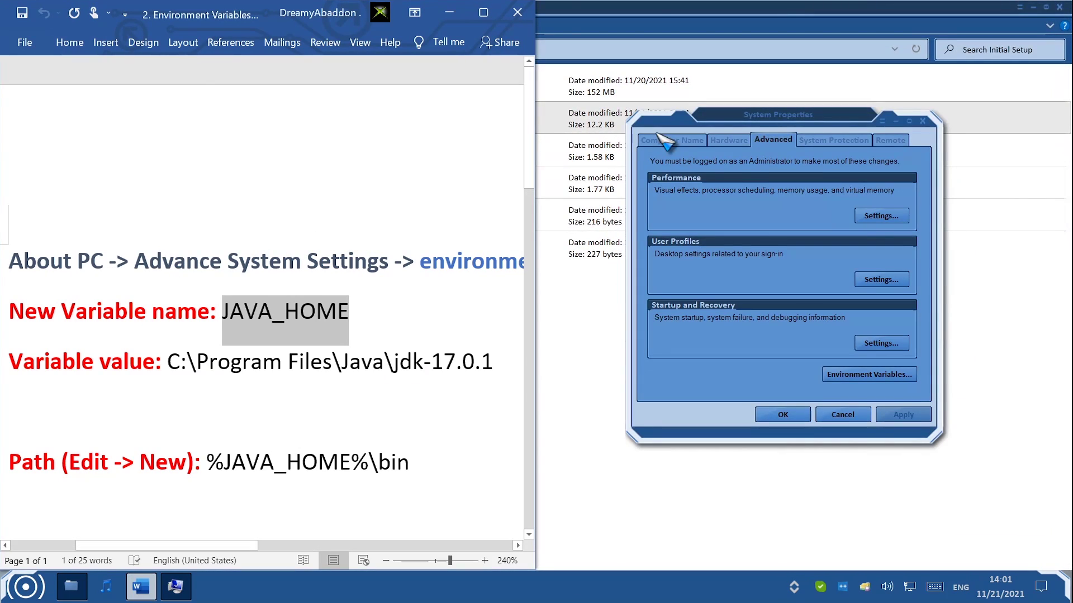
pyautogui.moveTo(776, 116); pyautogui.dragTo(693, 132)
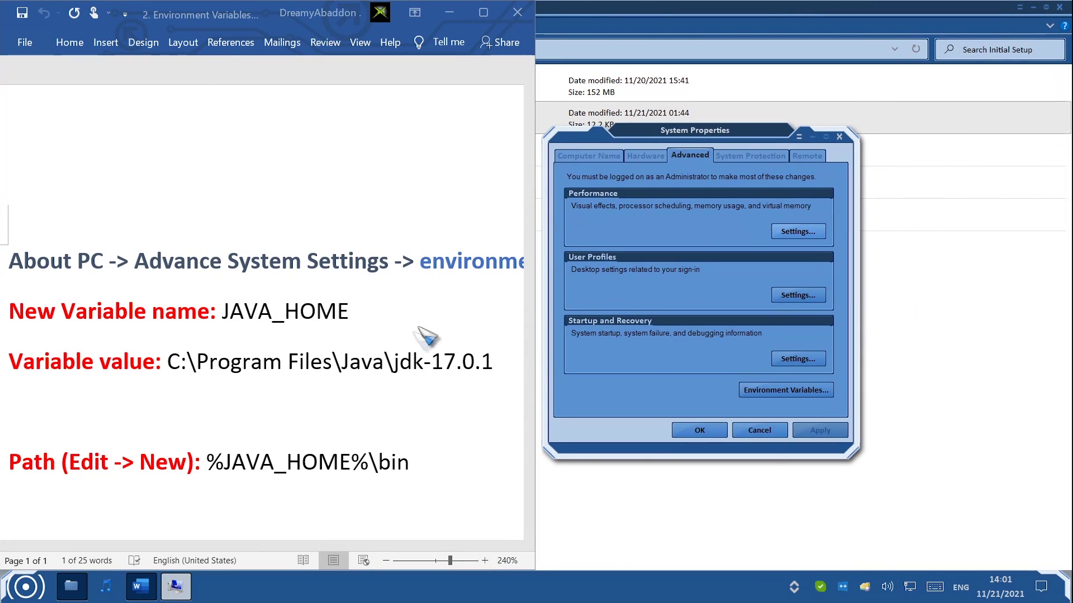
pyautogui.keyDown('ctrl'); pyautogui.scroll(-5, 363, 386); pyautogui.keyUp('ctrl')
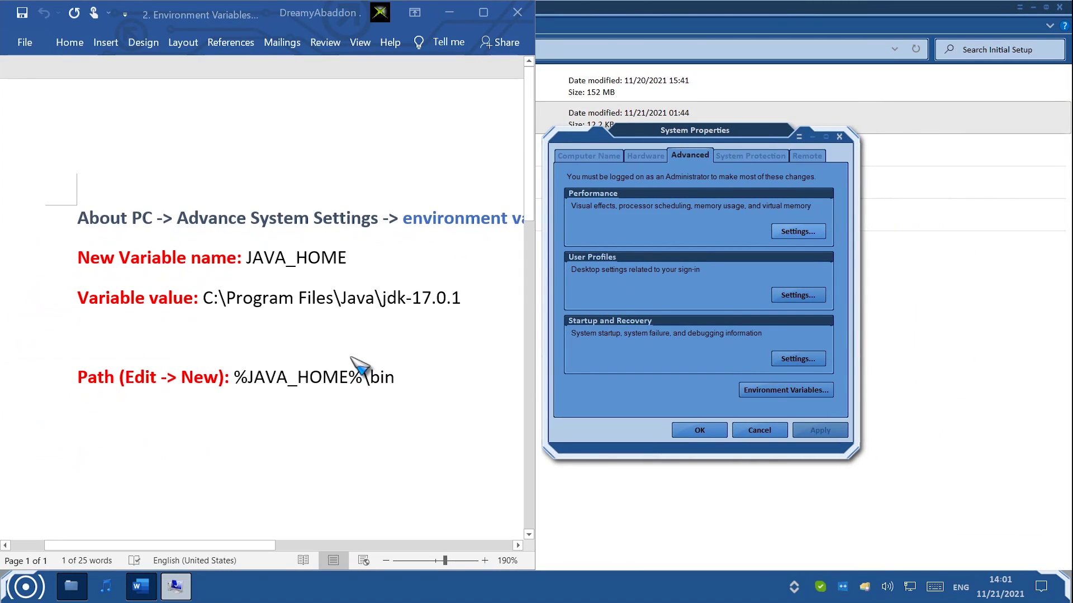
pyautogui.doubleClick(258, 260)
pyautogui.press('cmd+c')
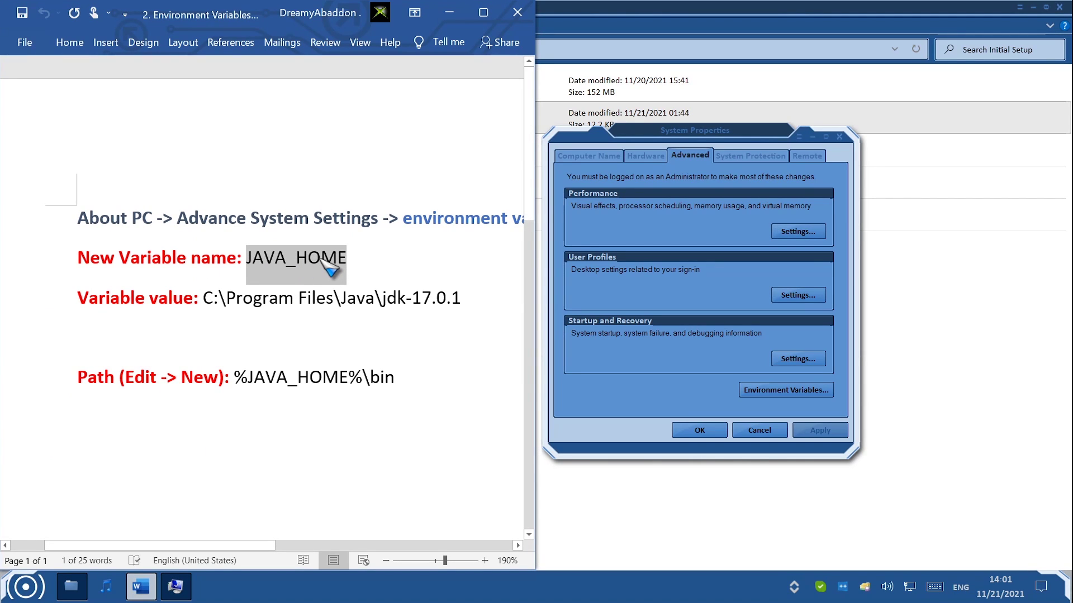
# Start a new system variable in Environment Variables, named JAVA_HOME
pyautogui.click(584, 296)
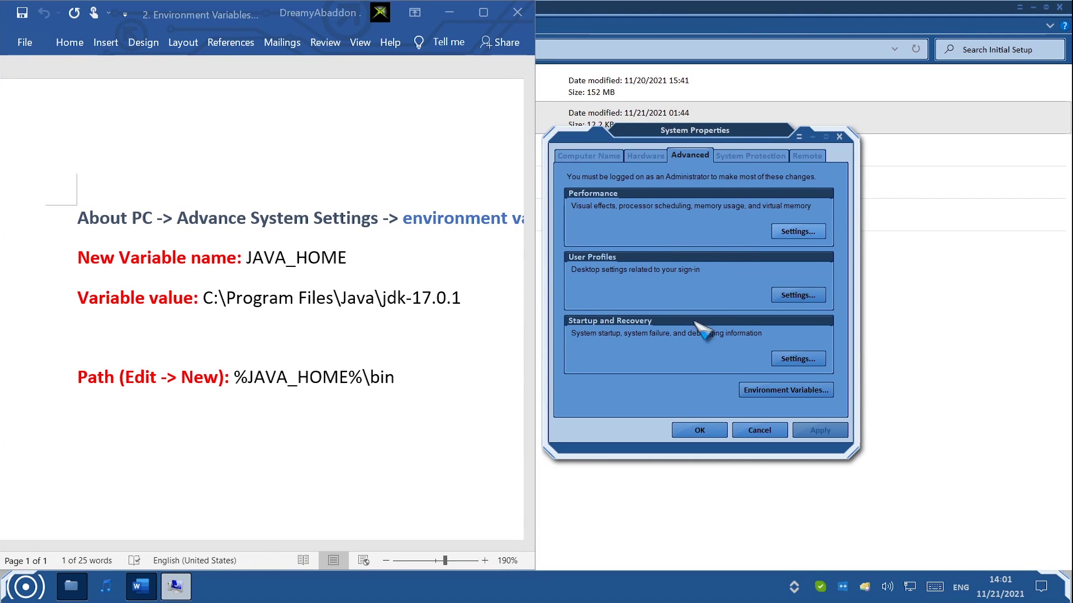
pyautogui.click(827, 395)
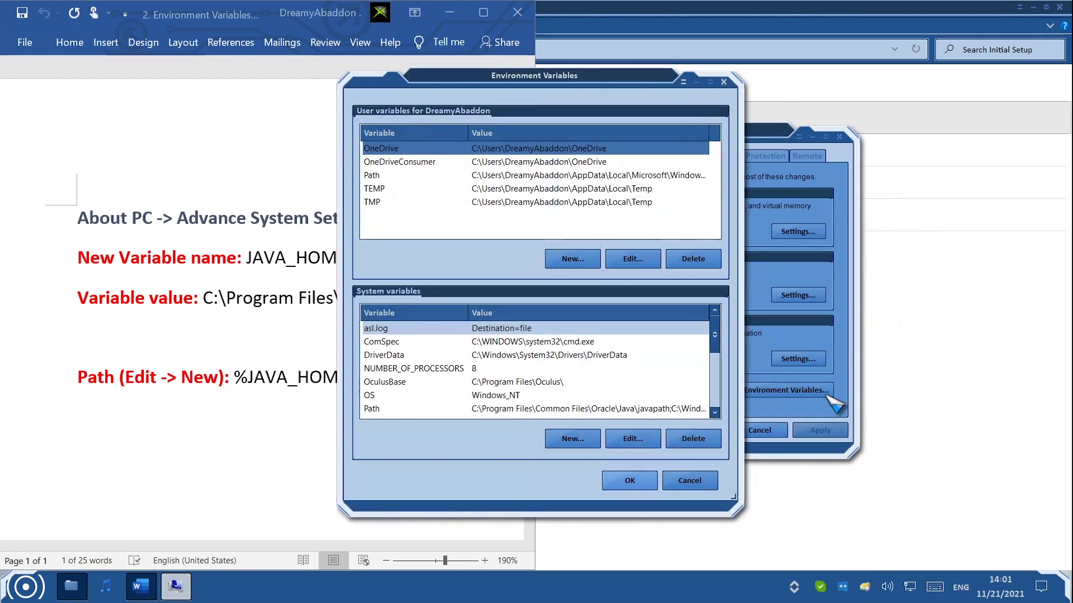
pyautogui.click(575, 442)
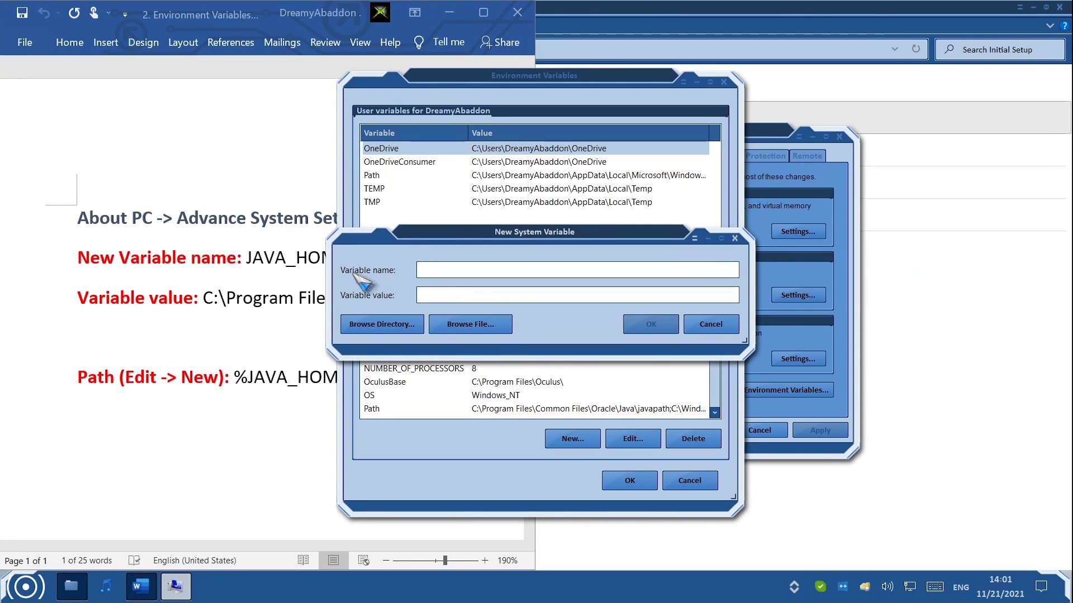
pyautogui.rightClick(479, 268)
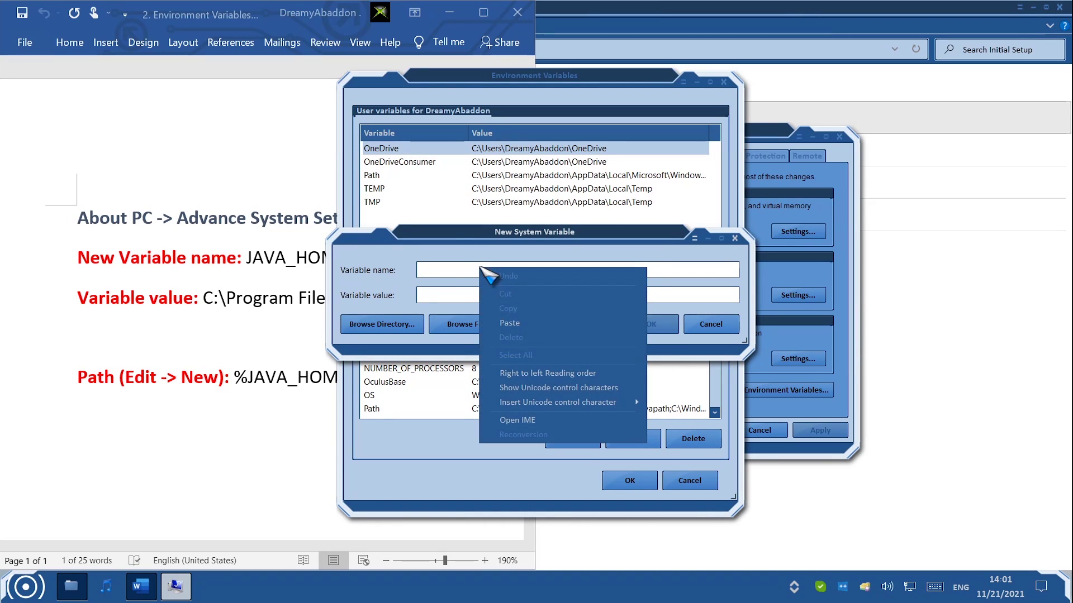
pyautogui.click(511, 323)
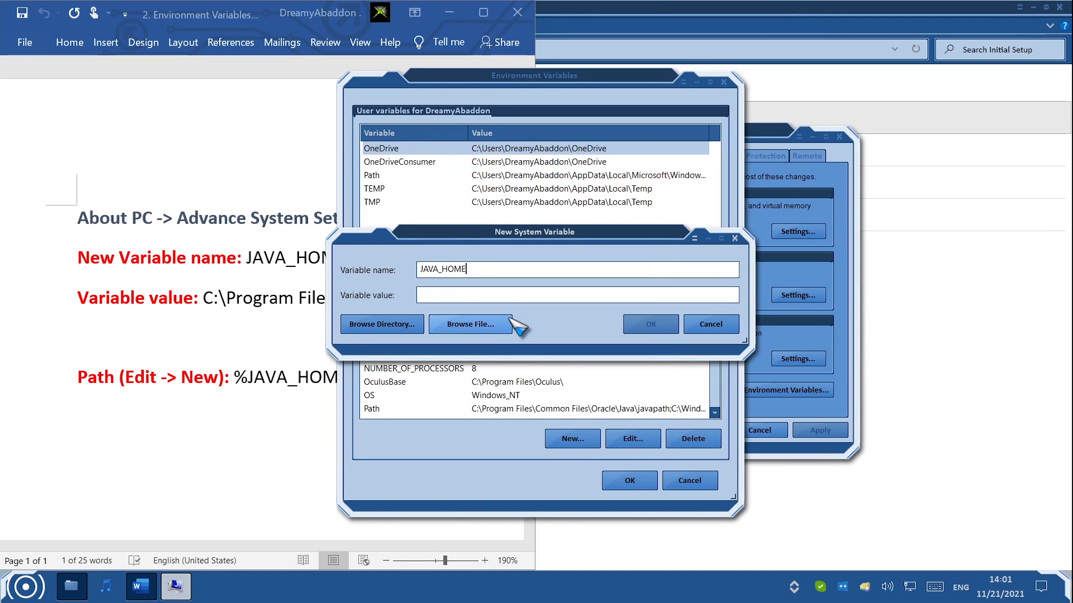
# Set JAVA_HOME's value to C:\Program Files\Java\jdk-17.0.1 from the notes and confirm
pyautogui.doubleClick(274, 270)
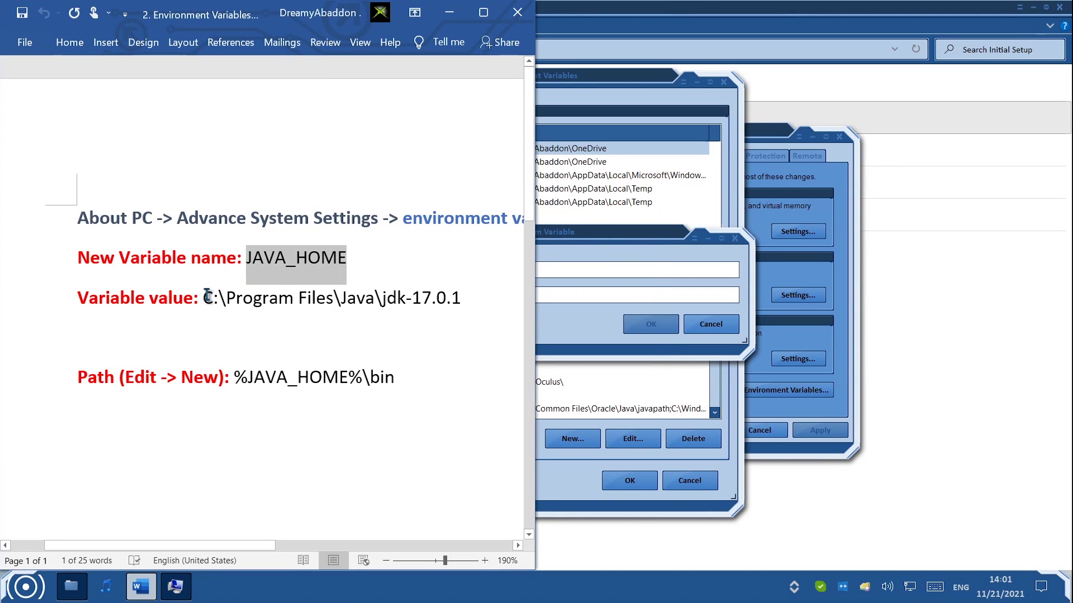
pyautogui.moveTo(208, 296); pyautogui.dragTo(460, 300)
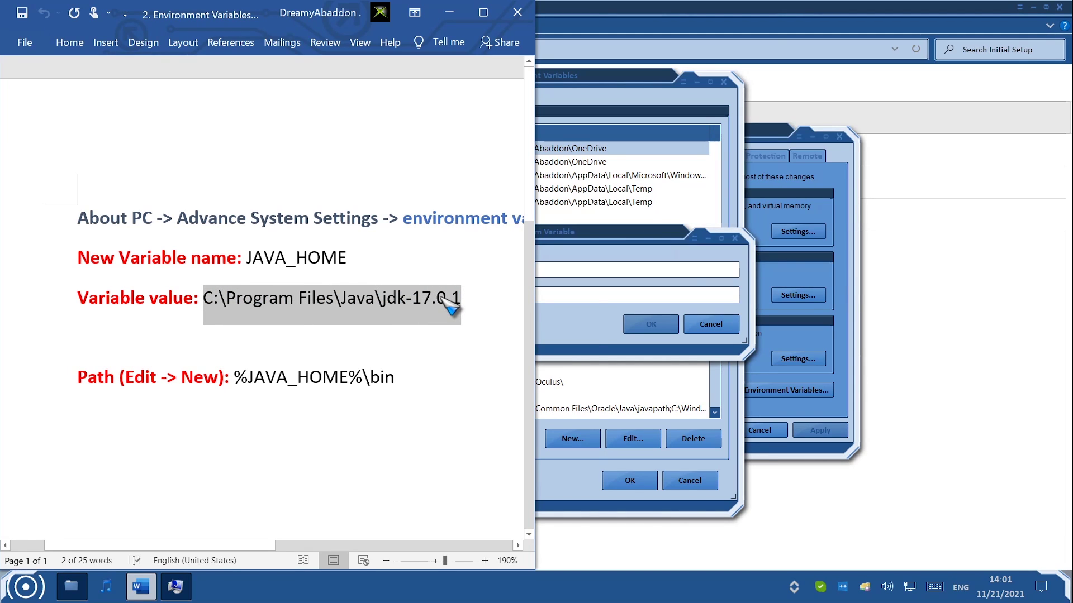
pyautogui.rightClick(448, 305)
pyautogui.click(474, 329)
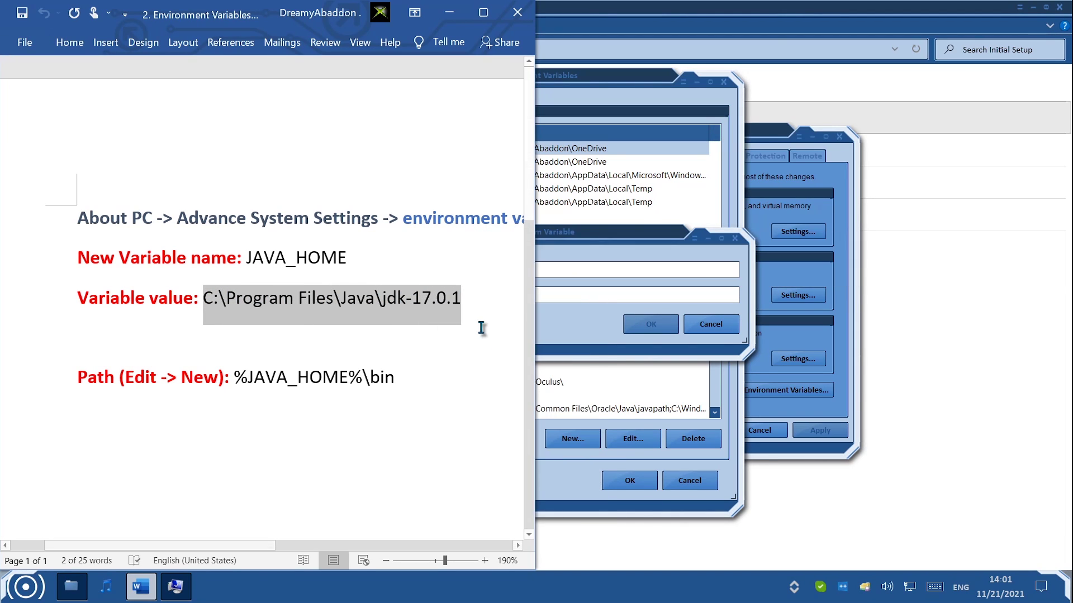
pyautogui.click(621, 268)
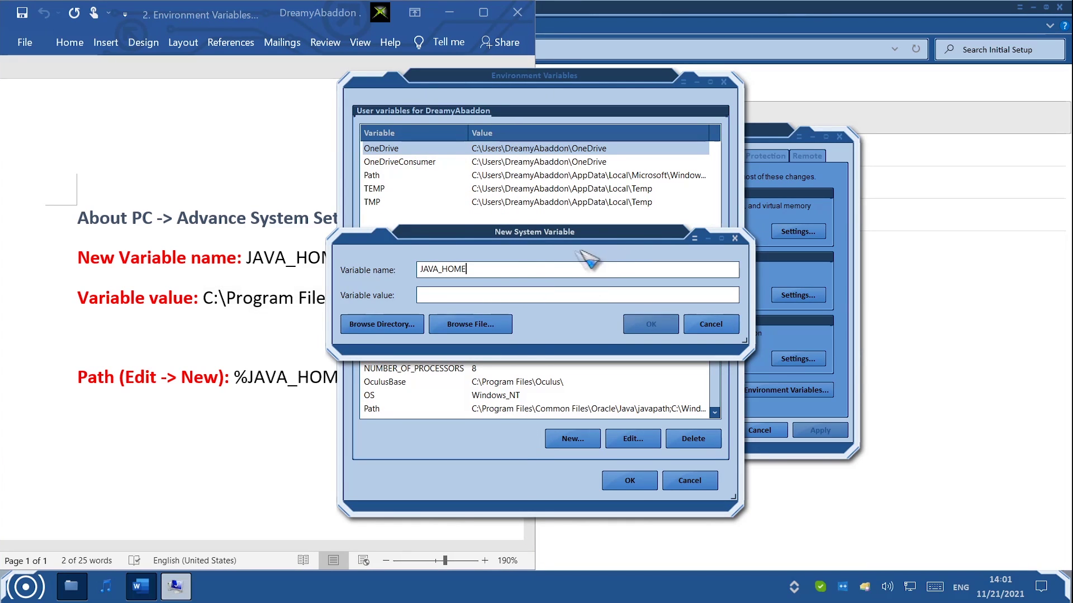
pyautogui.rightClick(428, 293)
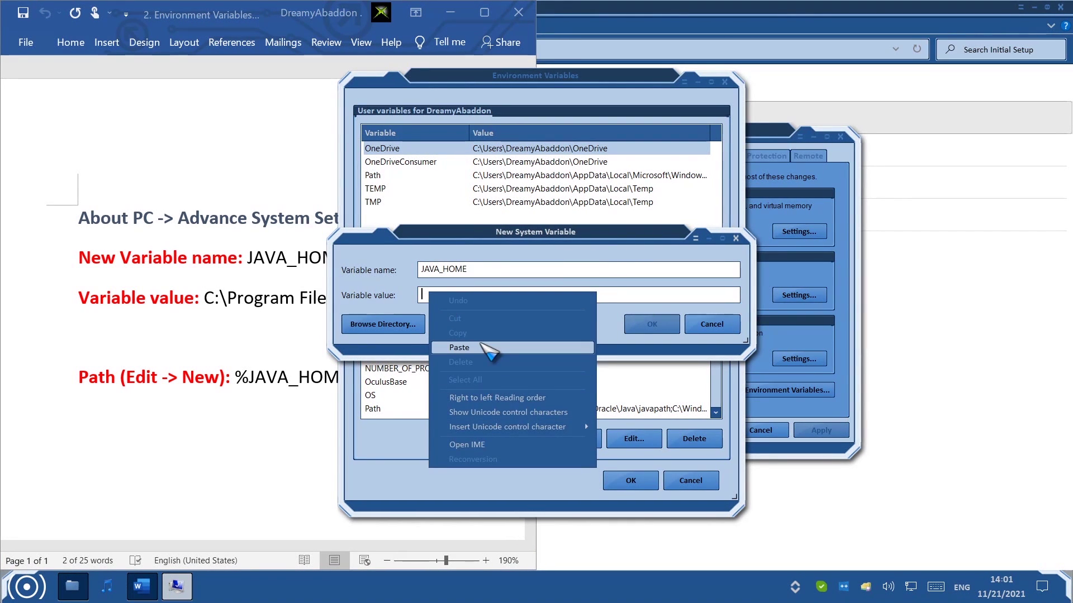
pyautogui.click(488, 348)
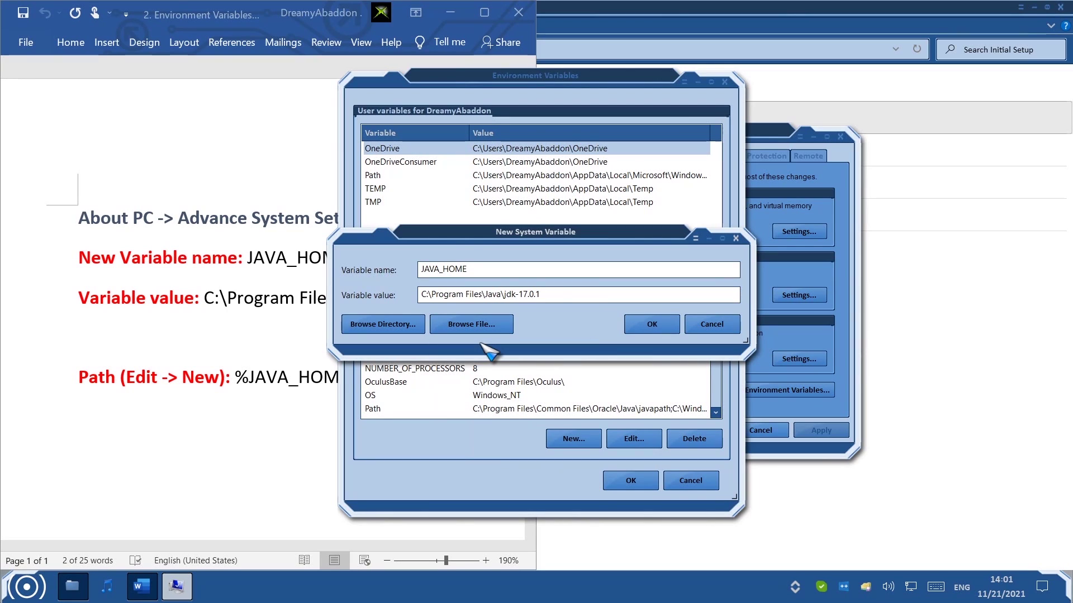
pyautogui.click(663, 326)
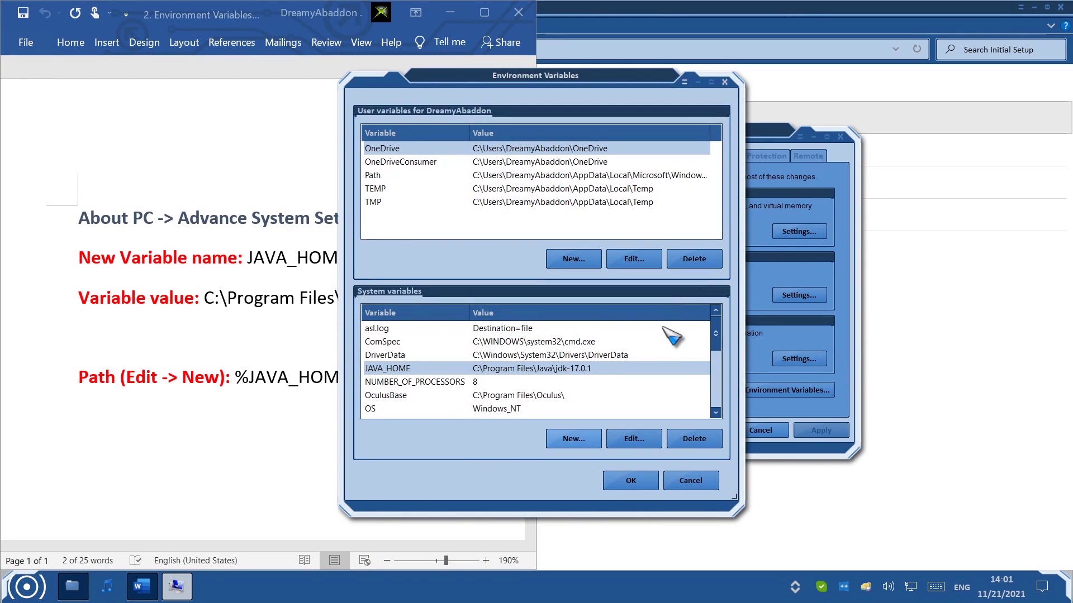
# Copy %JAVA_HOME%\bin from the Word notes
pyautogui.click(180, 341)
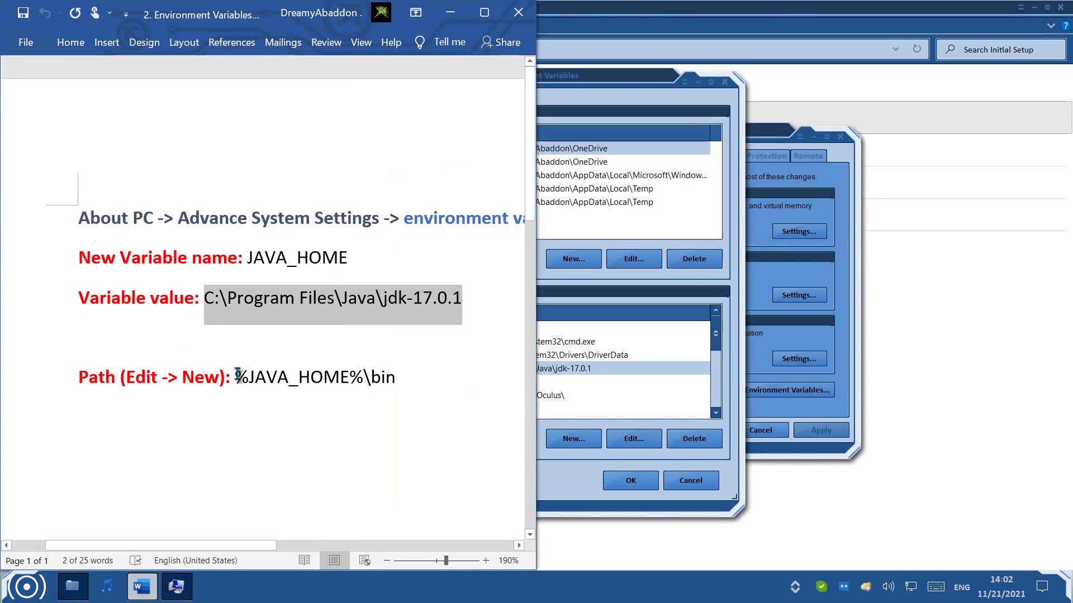
pyautogui.moveTo(237, 376); pyautogui.dragTo(393, 375)
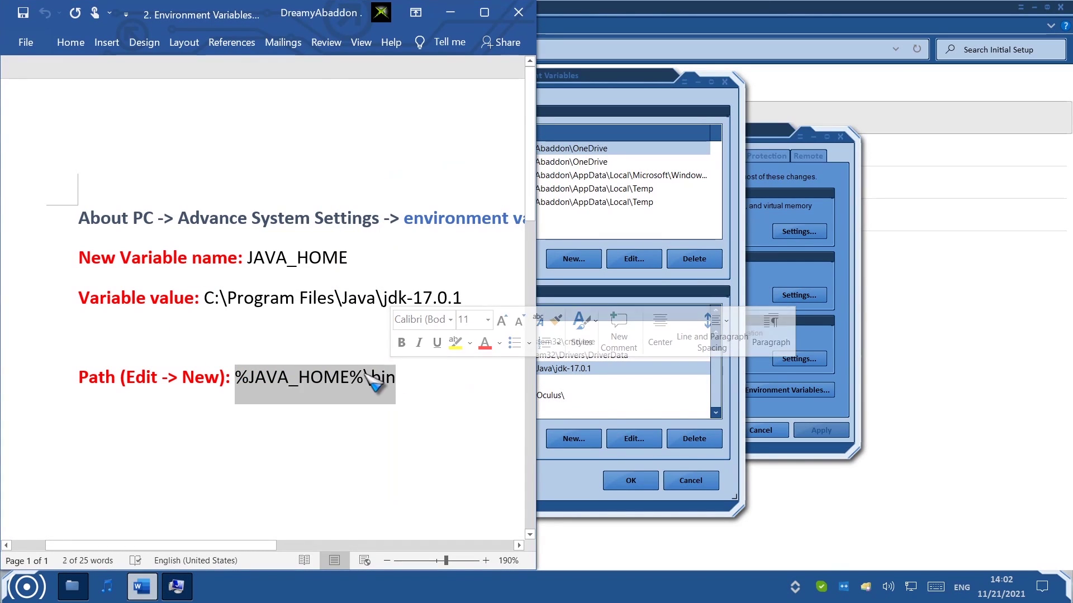
pyautogui.rightClick(368, 375)
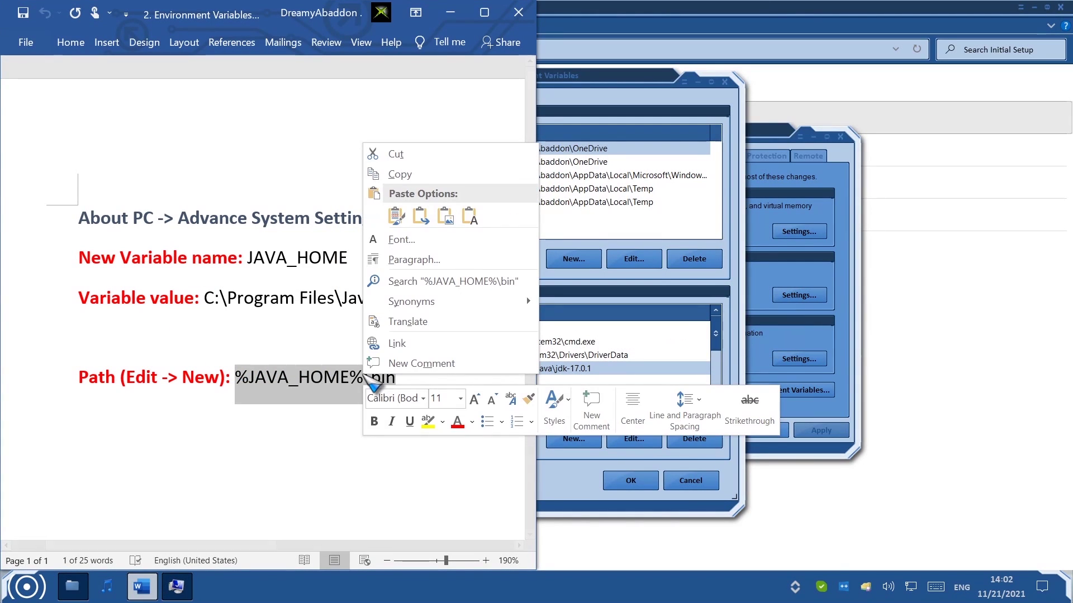
pyautogui.click(423, 176)
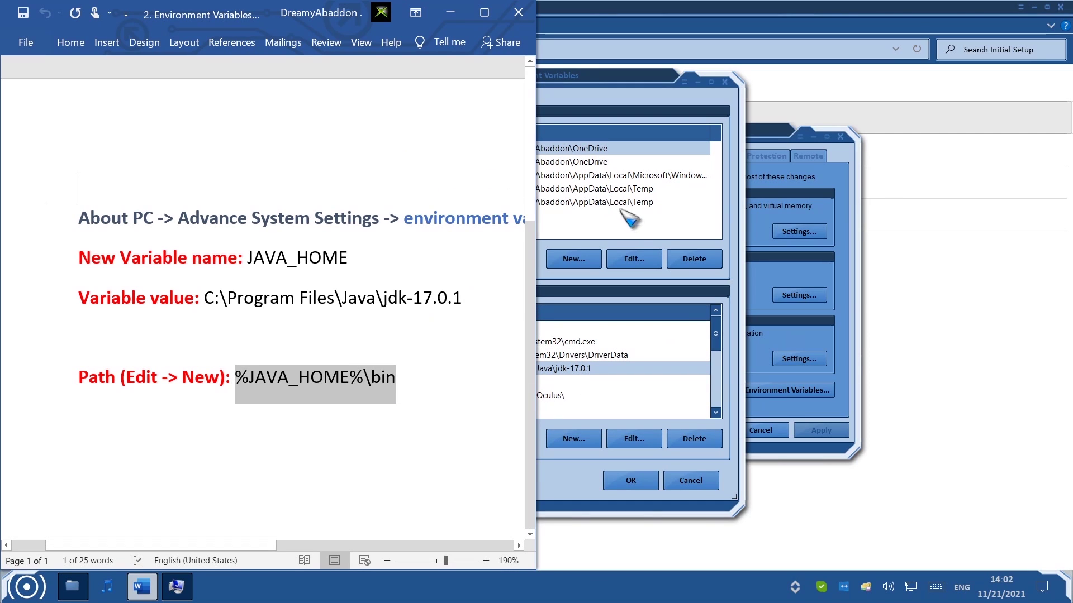
# Add %JAVA_HOME%\bin as a new system Path entry and confirm both dialogs
pyautogui.click(612, 356)
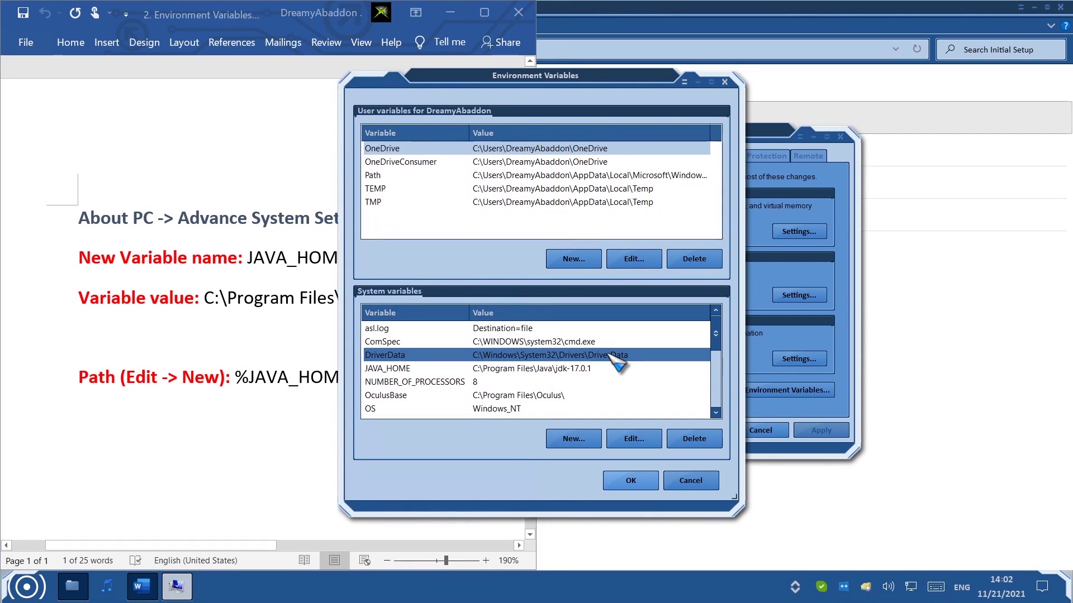
pyautogui.scroll(-1, 406, 366)
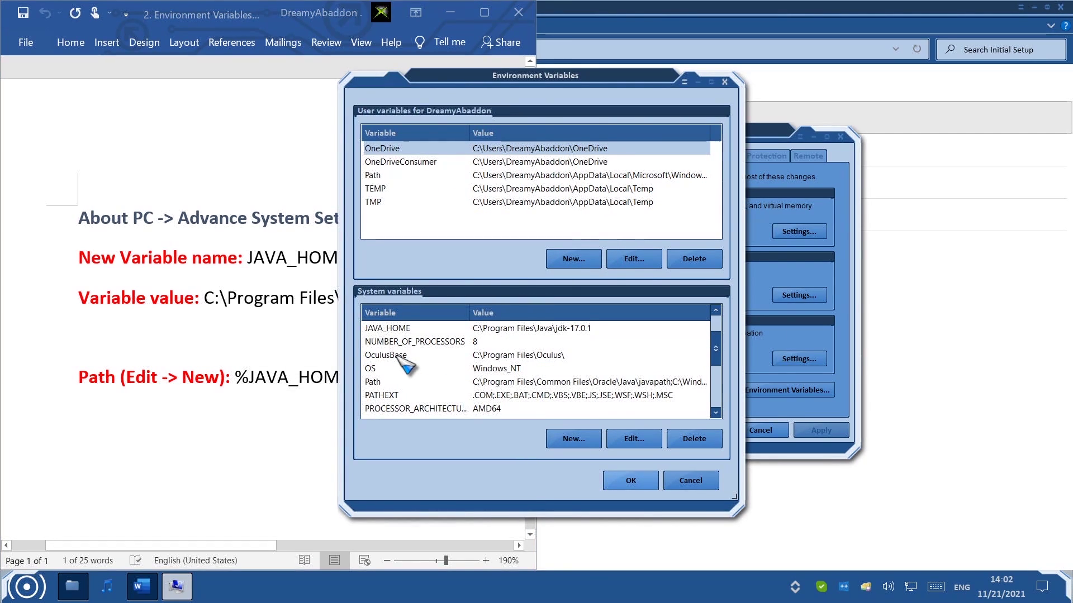
pyautogui.click(395, 383)
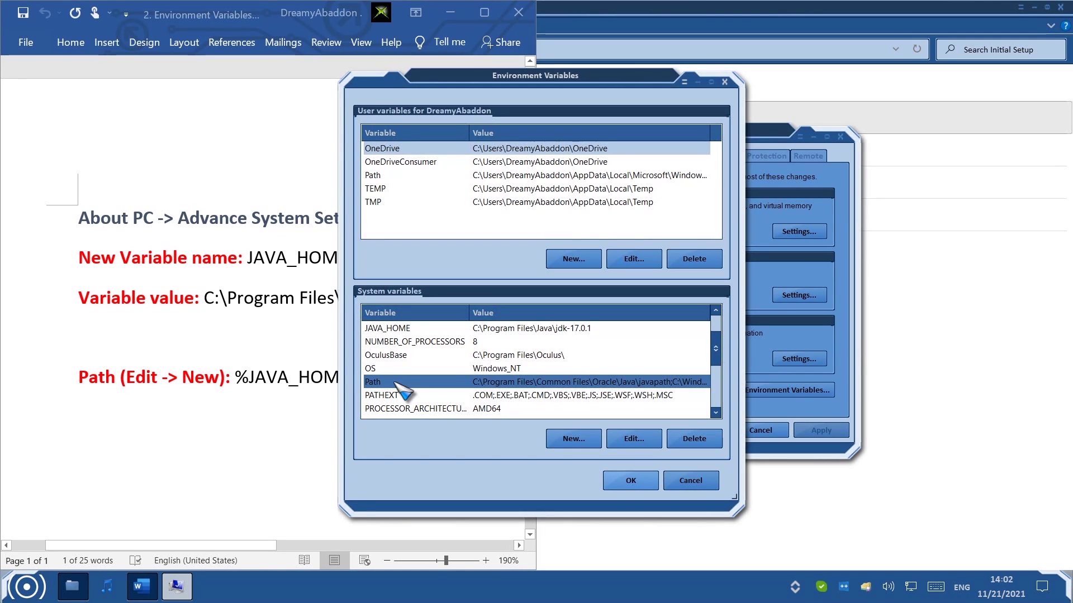
pyautogui.click(637, 441)
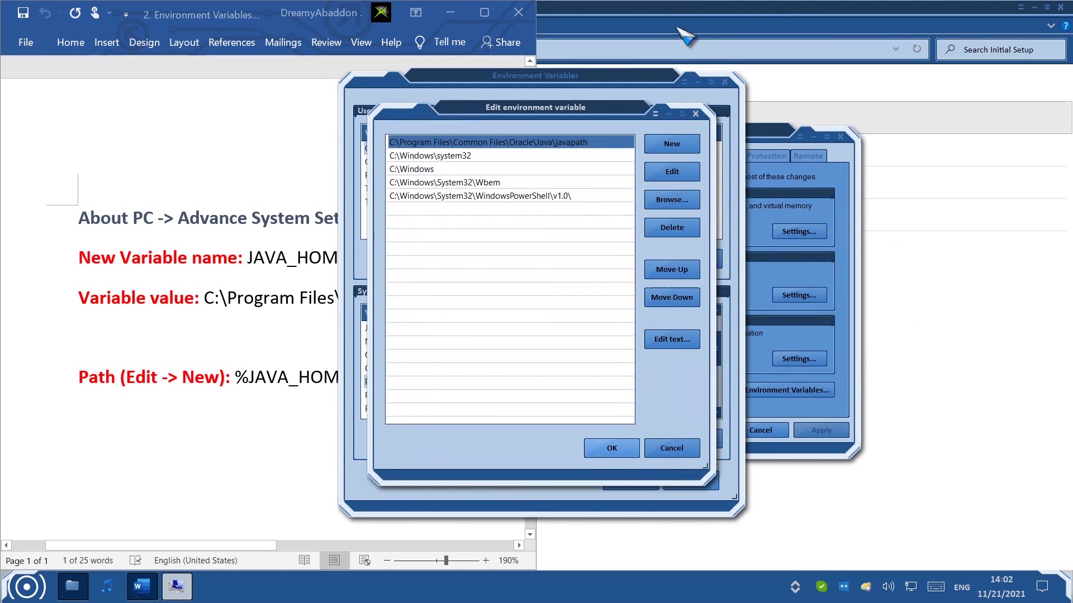
pyautogui.click(682, 147)
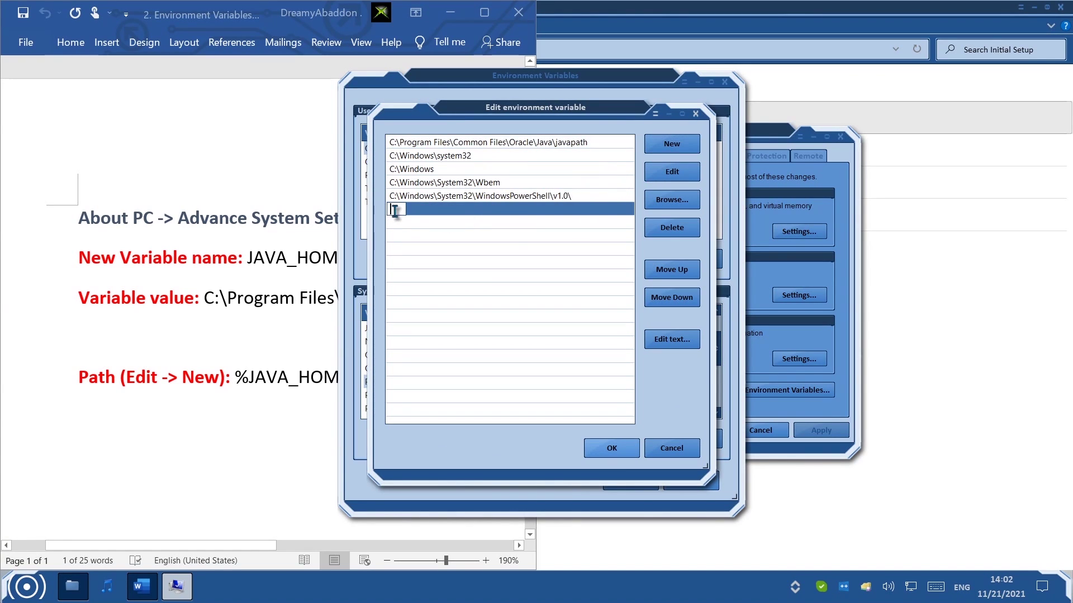
pyautogui.rightClick(398, 207)
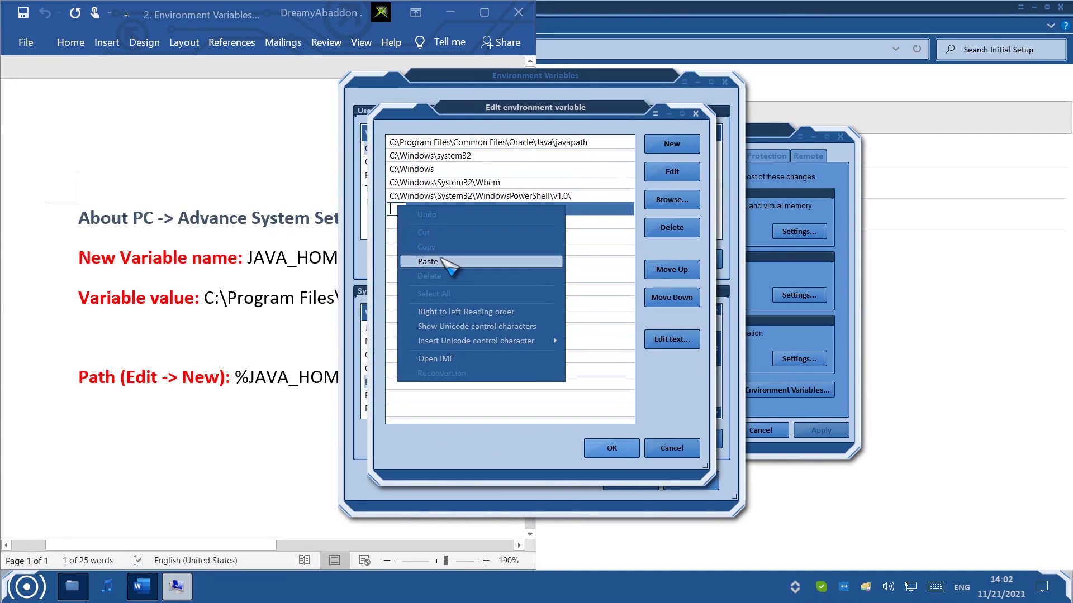
pyautogui.click(428, 261)
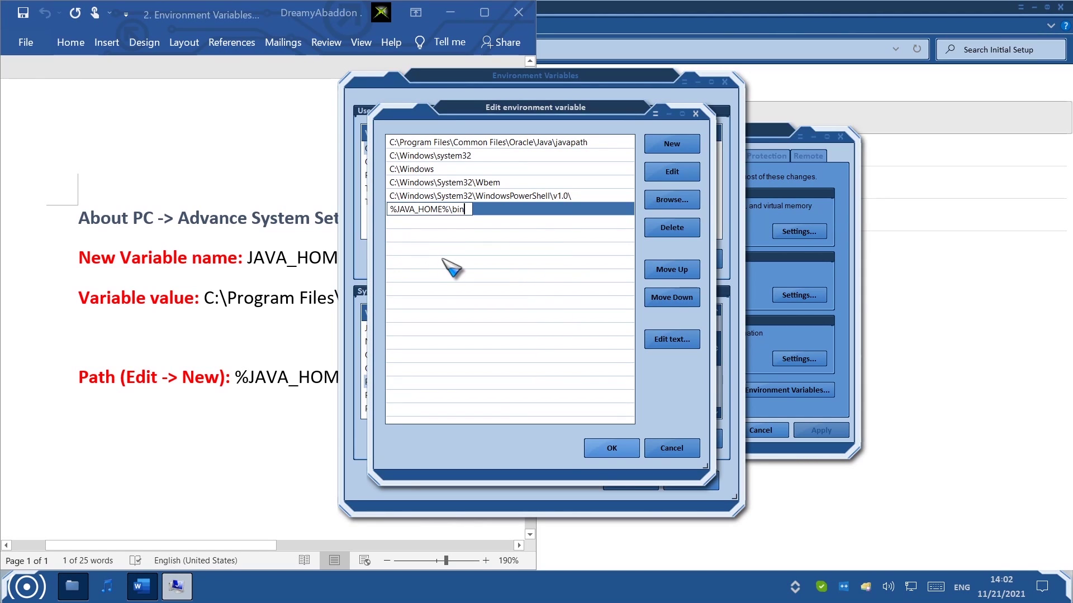
pyautogui.click(621, 454)
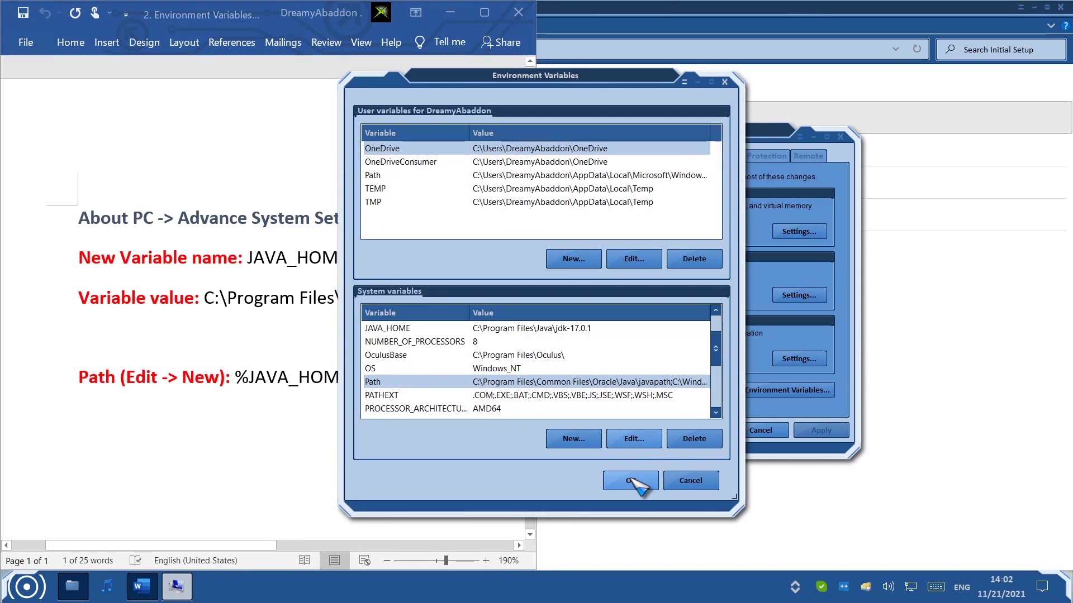
pyautogui.click(635, 480)
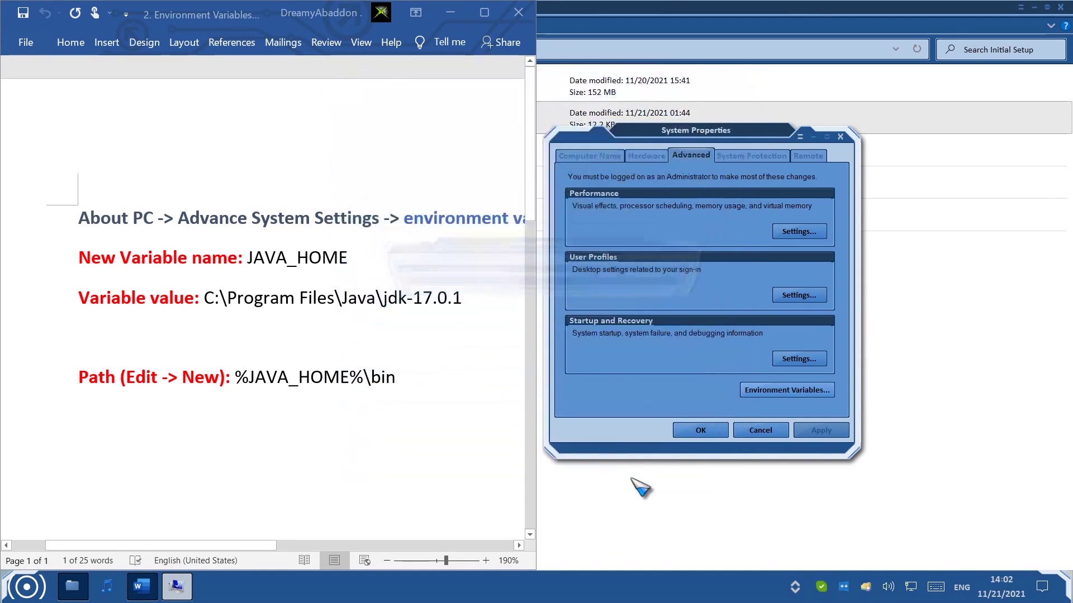
# Close System Properties and Word, then run 3. xampp Setup with option 1 to refresh XAMPP paths
pyautogui.click(700, 430)
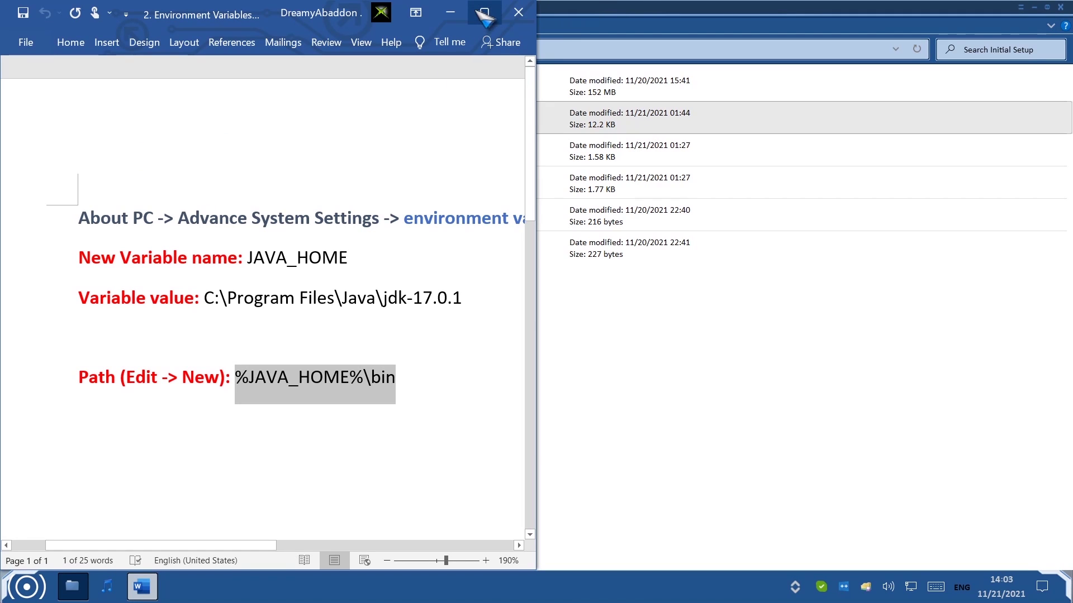
pyautogui.click(513, 12)
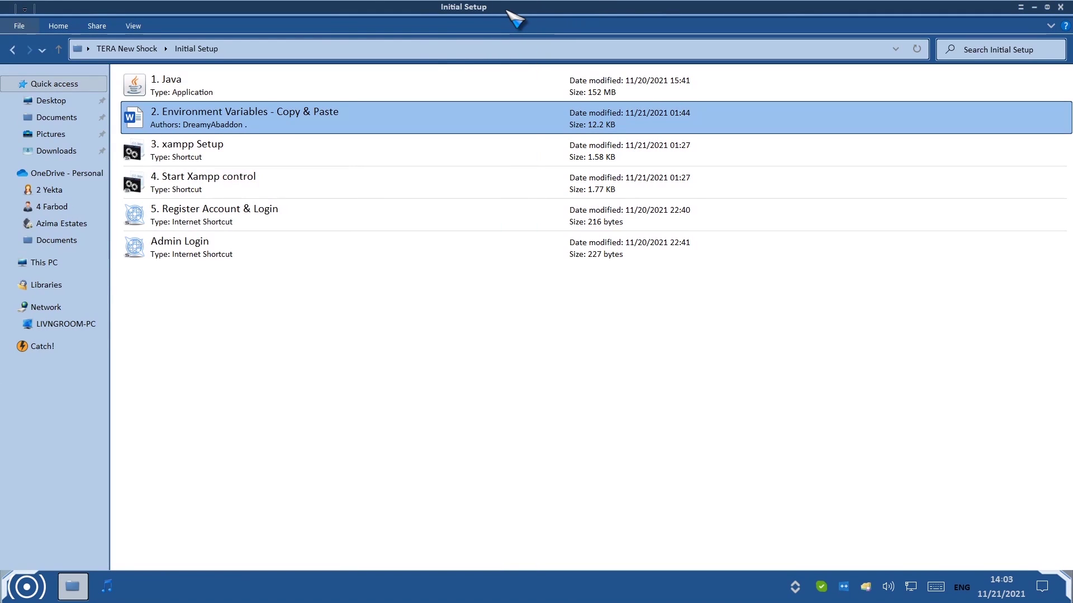
pyautogui.click(294, 144)
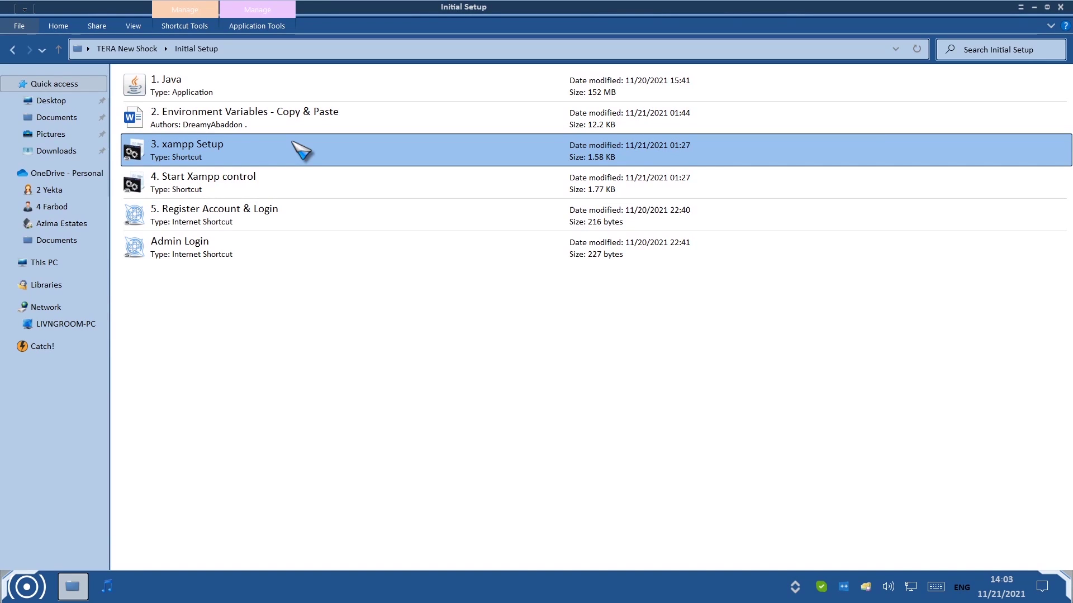
pyautogui.doubleClick(302, 151)
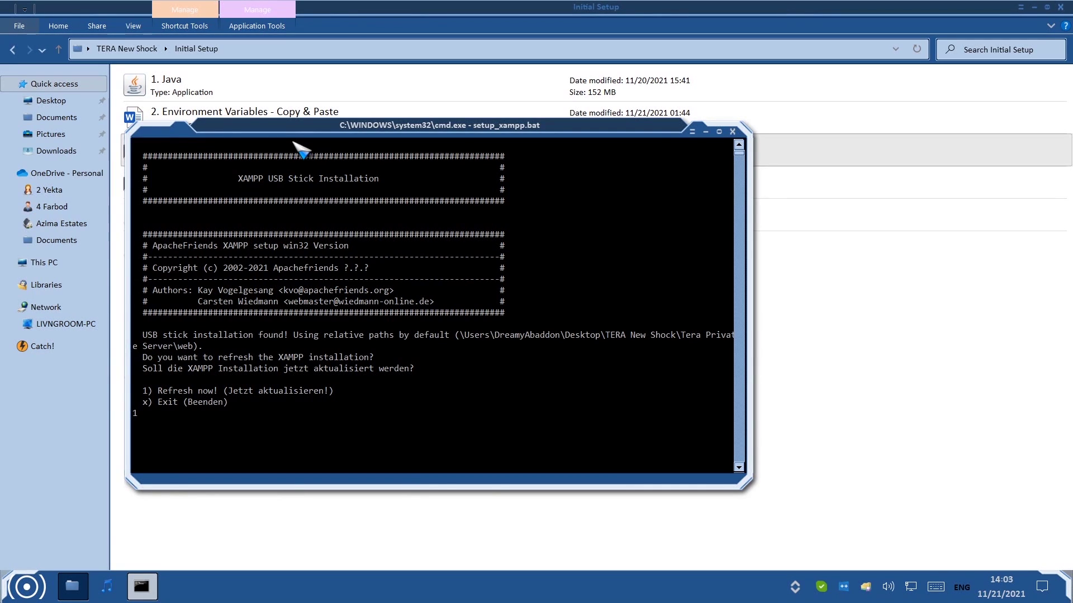
pyautogui.press('Return')
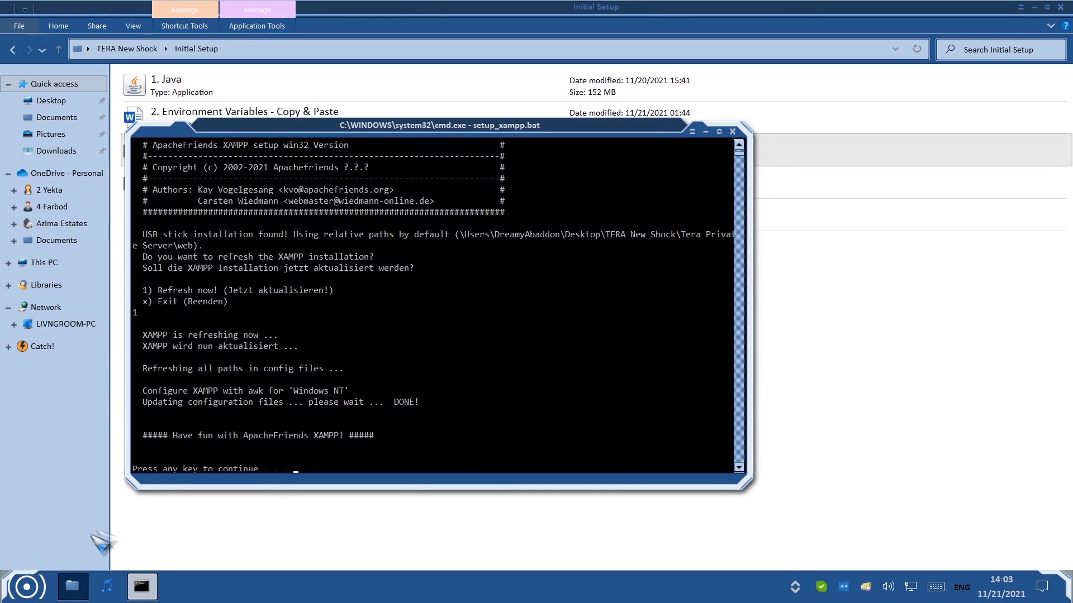
pyautogui.press('Return')
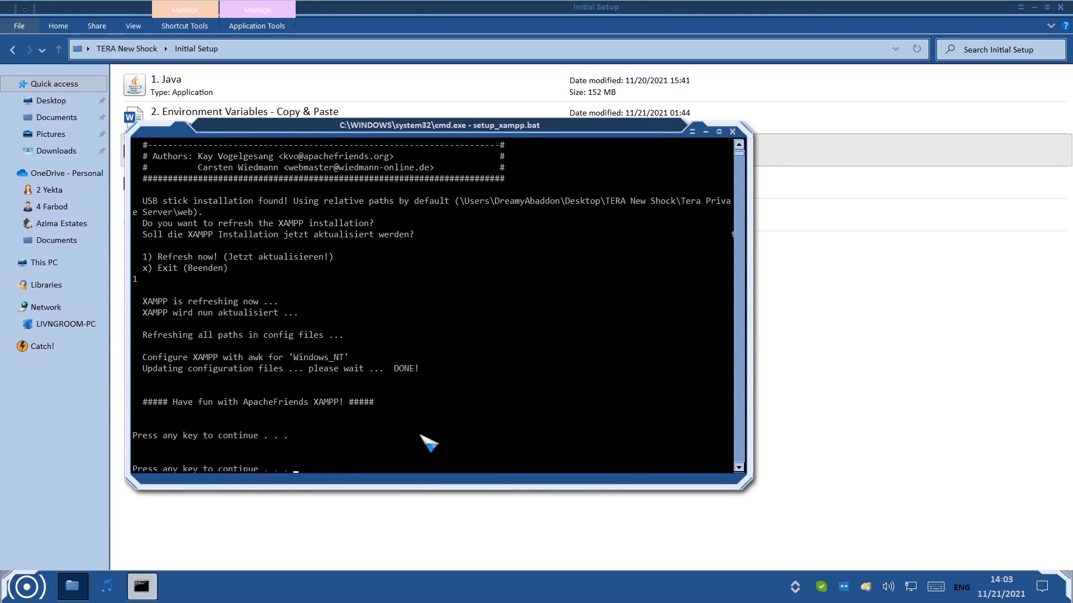
pyautogui.press('Return')
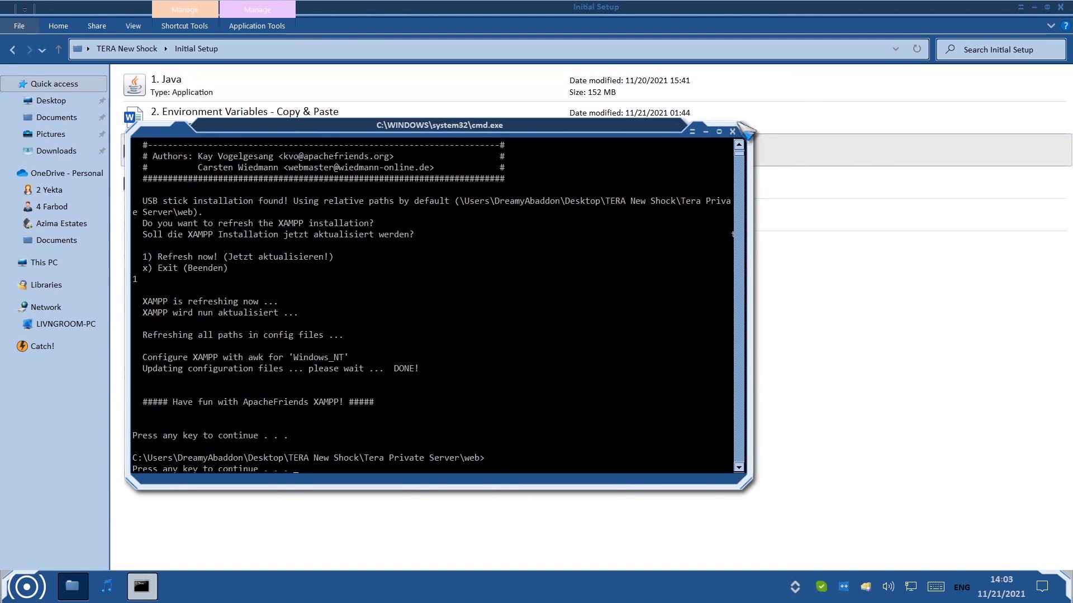
pyautogui.click(733, 131)
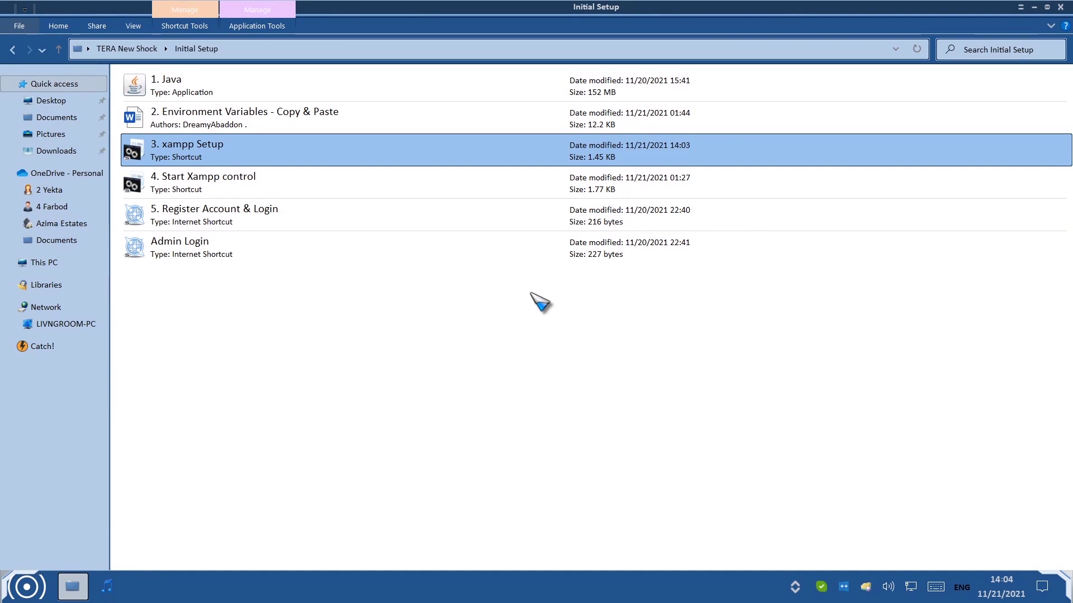
# Launch 4. Start Xampp control, centre the panel, and start Apache (80, 443) and MySQL (3306)
pyautogui.doubleClick(270, 194)
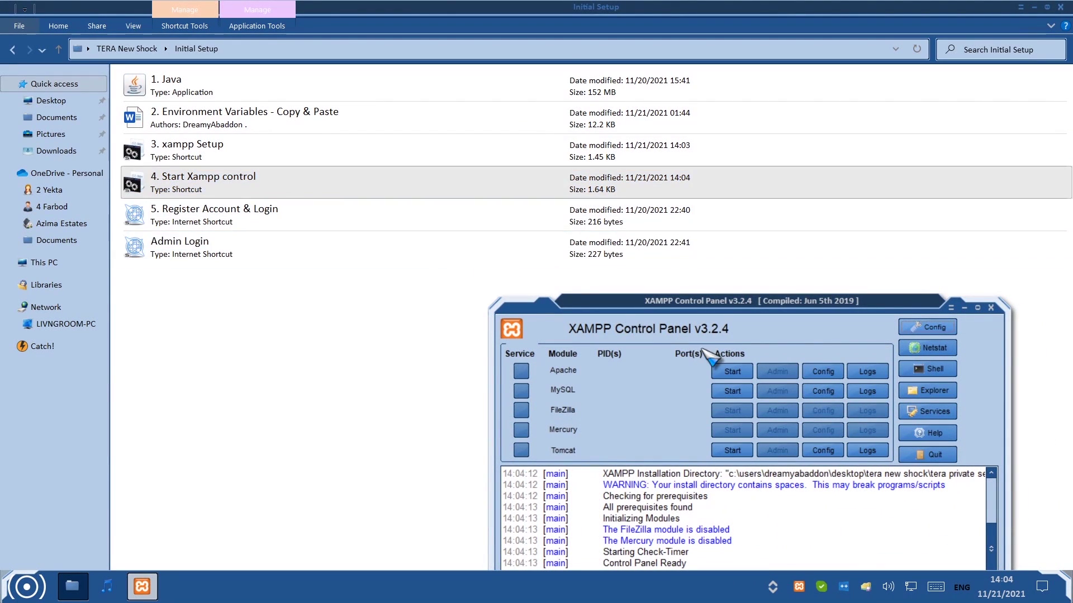
pyautogui.moveTo(725, 312); pyautogui.dragTo(635, 176)
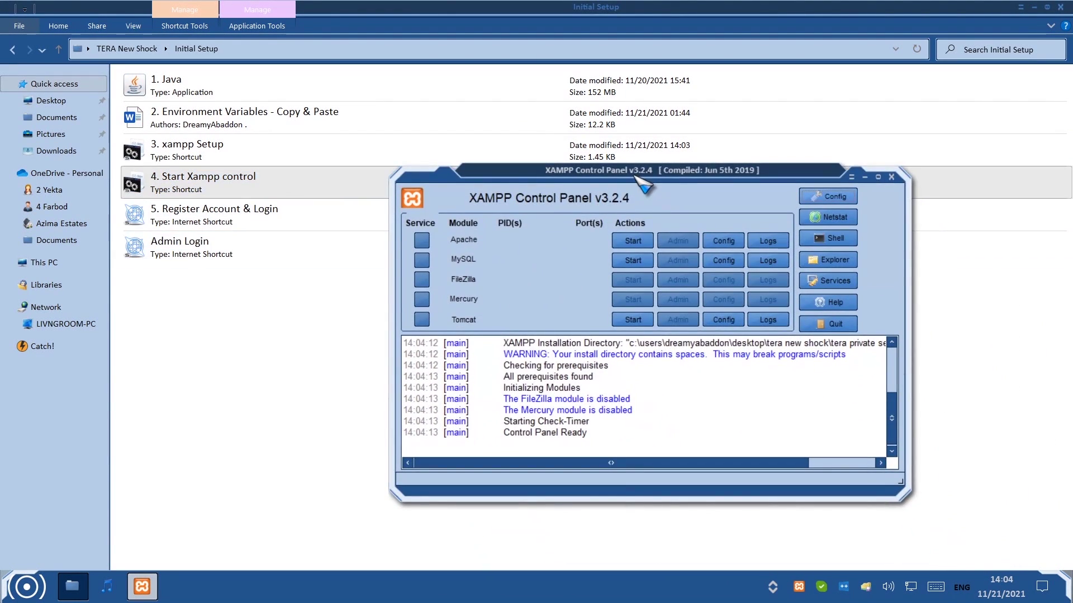
pyautogui.click(637, 242)
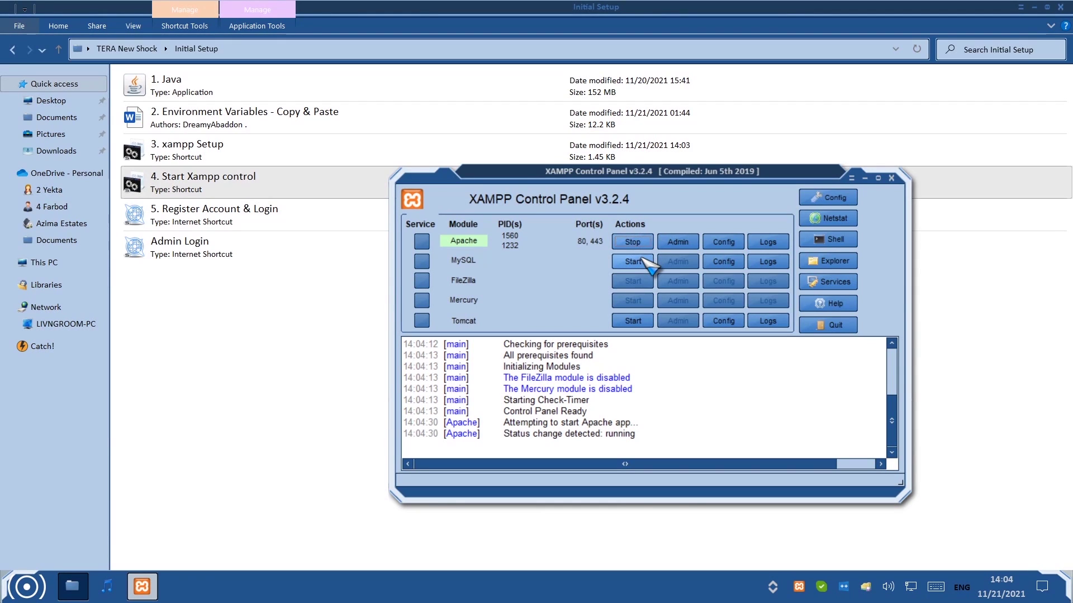
pyautogui.click(641, 259)
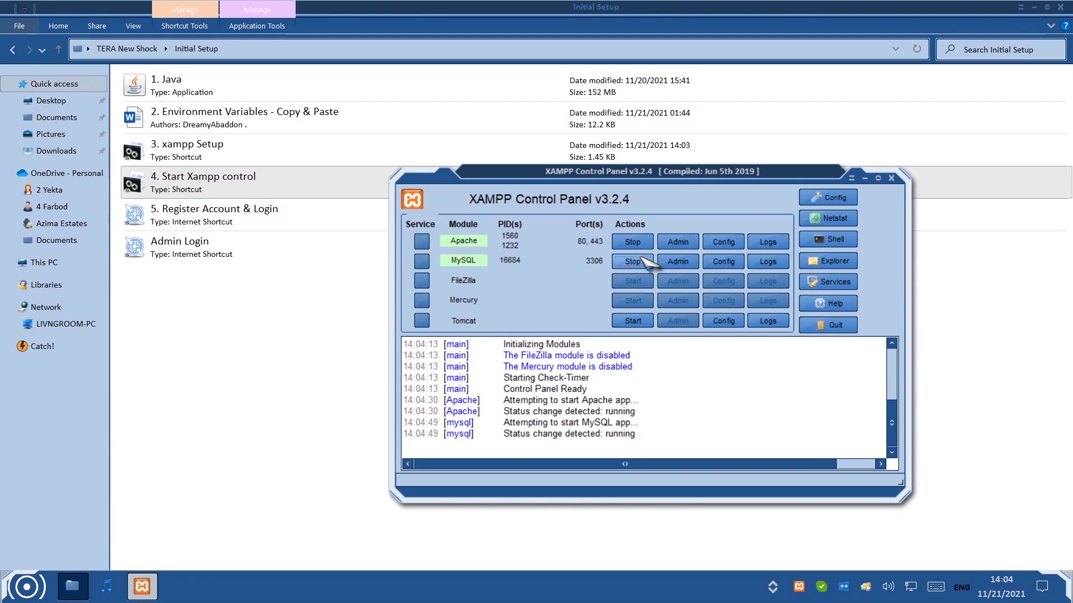